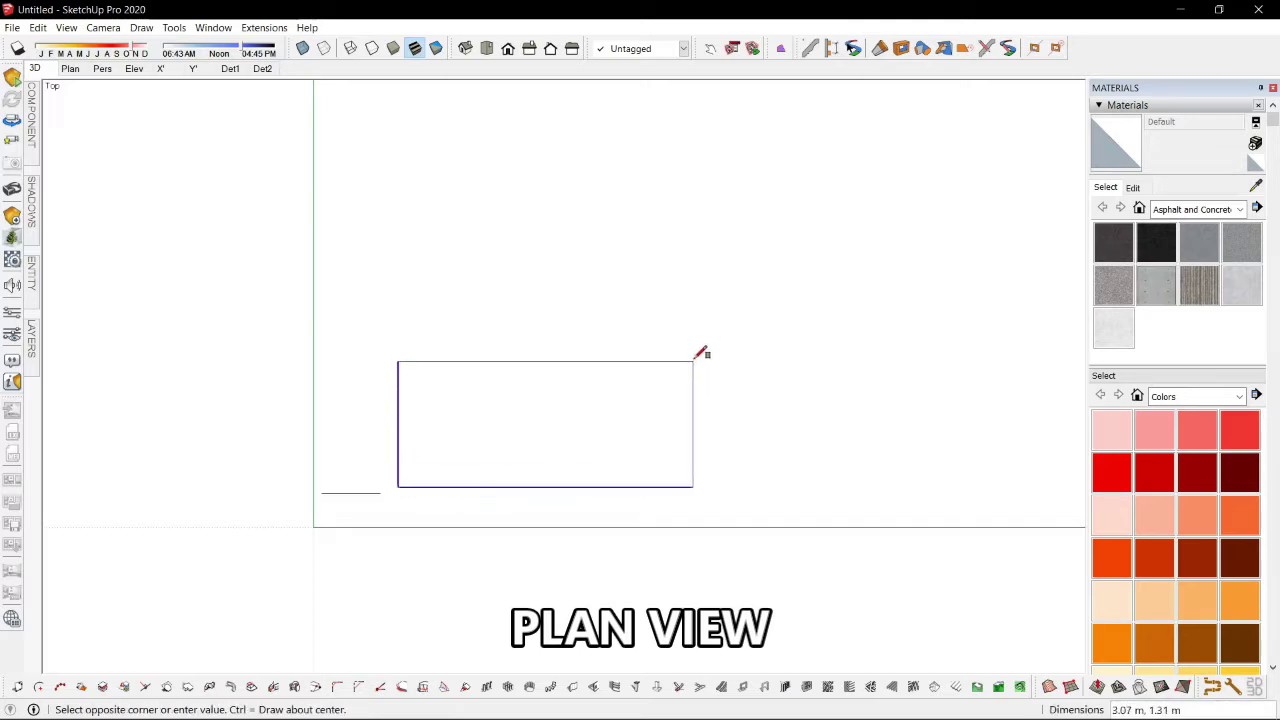
Step: Draw a base rectangle on the ground near the origin and scale its length along the red axis by 0.93
click(649, 341)
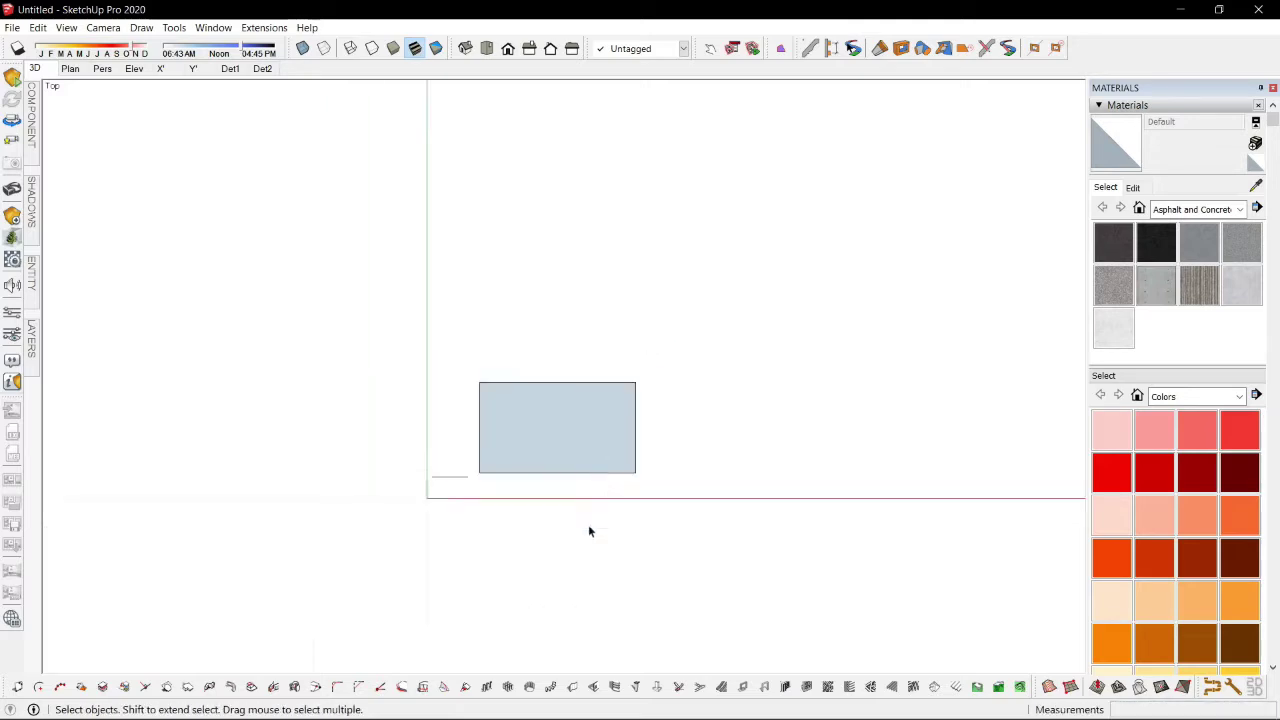
scroll(693, 375, up, 2)
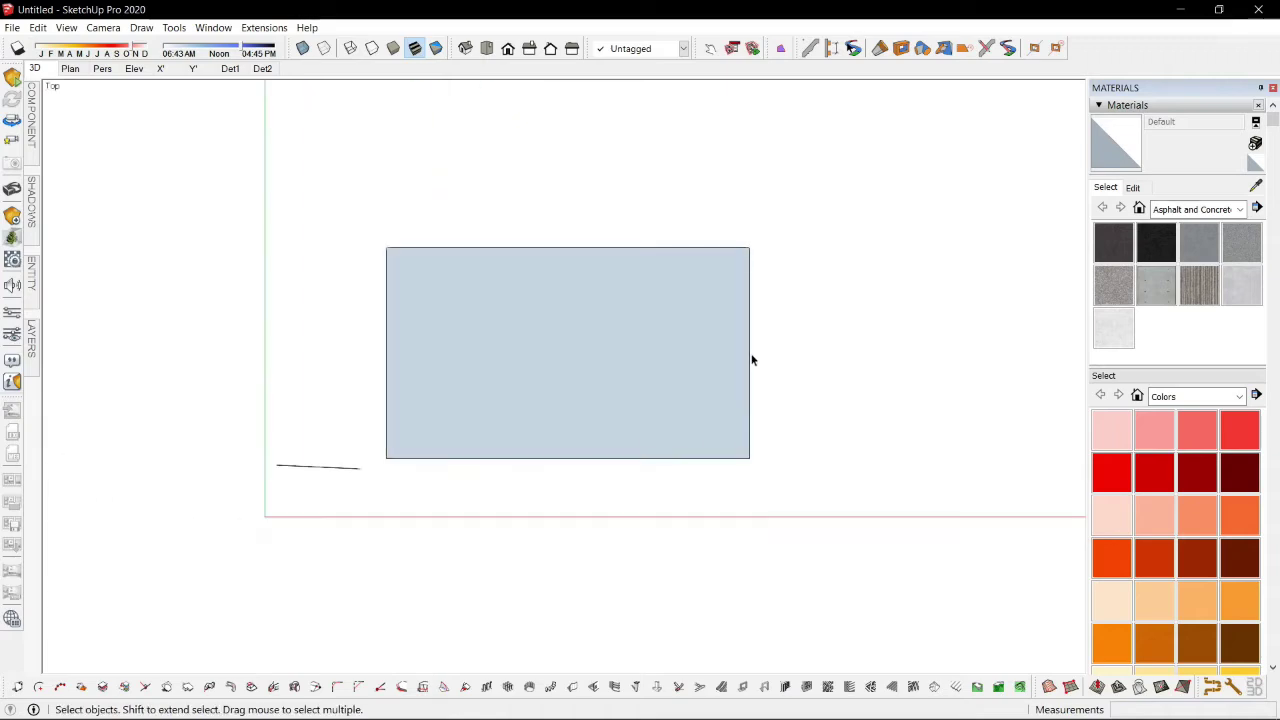
key(s)
drag(750, 352, 725, 347)
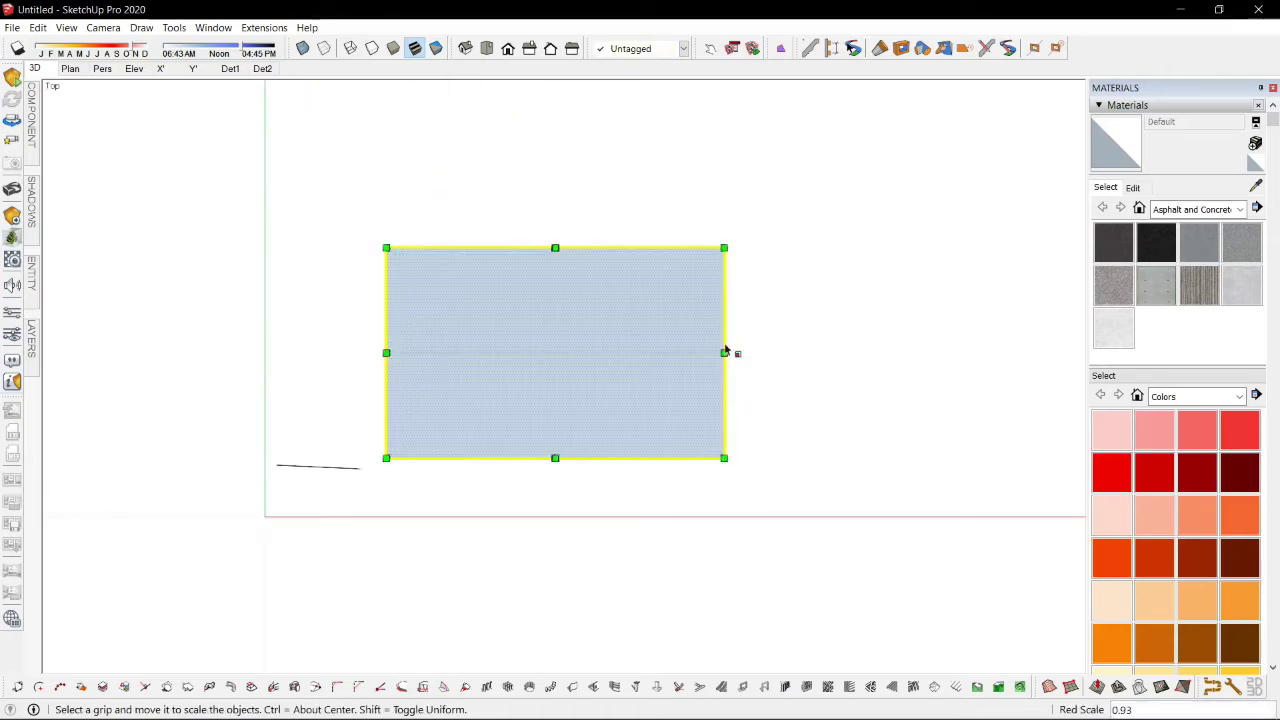
key(space)
Step: Group the base rectangle and draw a small leg outline inside its corner nearest the origin
drag(783, 214, 266, 607)
click(808, 253)
scroll(374, 386, up, 3)
key(r)
key(space)
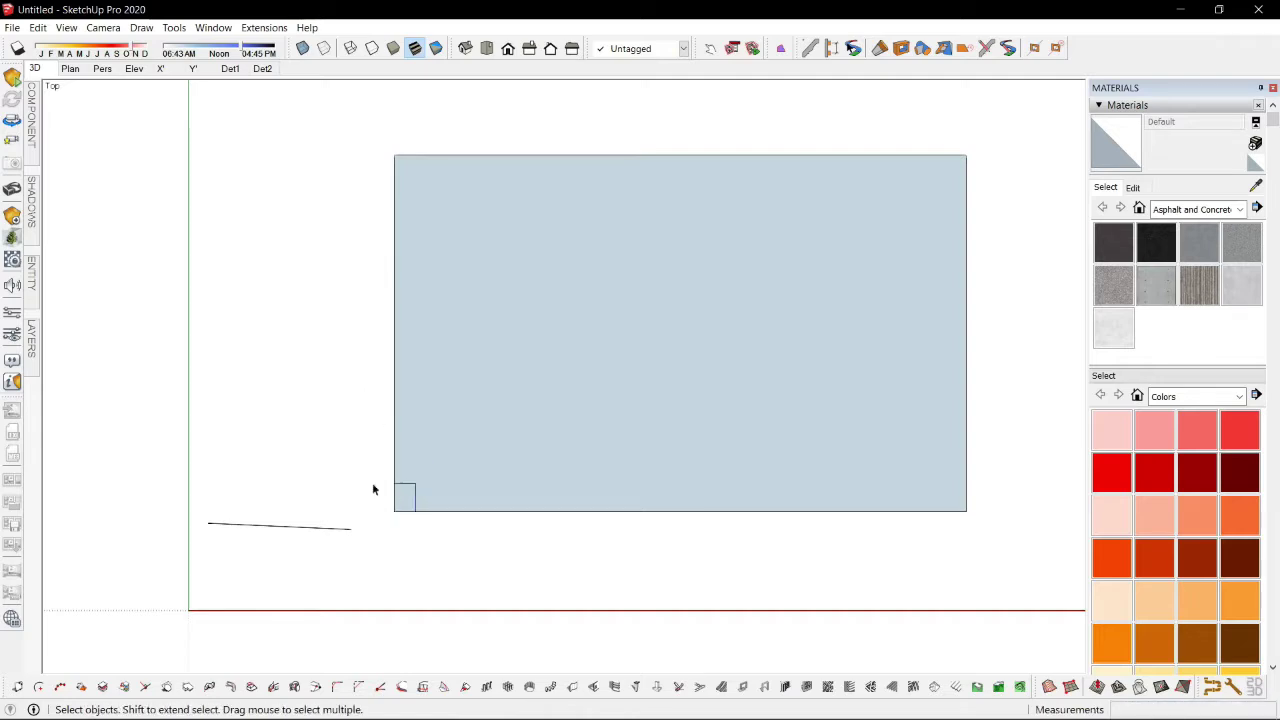
Step: Move the small leg outline along the base edge so it sits slightly in from the corner
scroll(445, 518, down, 2)
key(m)
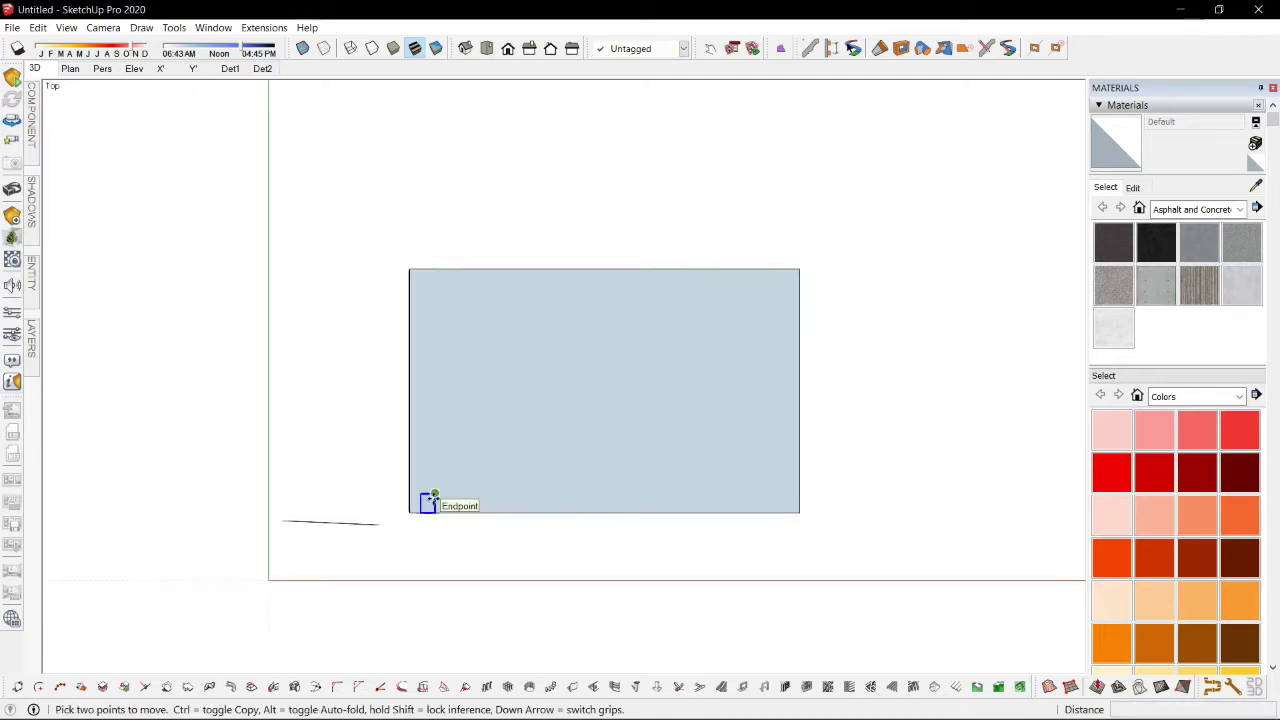
key(space)
Step: Extrude the leg outline upward into a short rectangular leg
scroll(430, 505, down, 2)
scroll(430, 507, up, 2)
middle_drag(430, 508, 577, 340)
scroll(577, 340, down, 2)
key(p)
scroll(515, 446, up, 3)
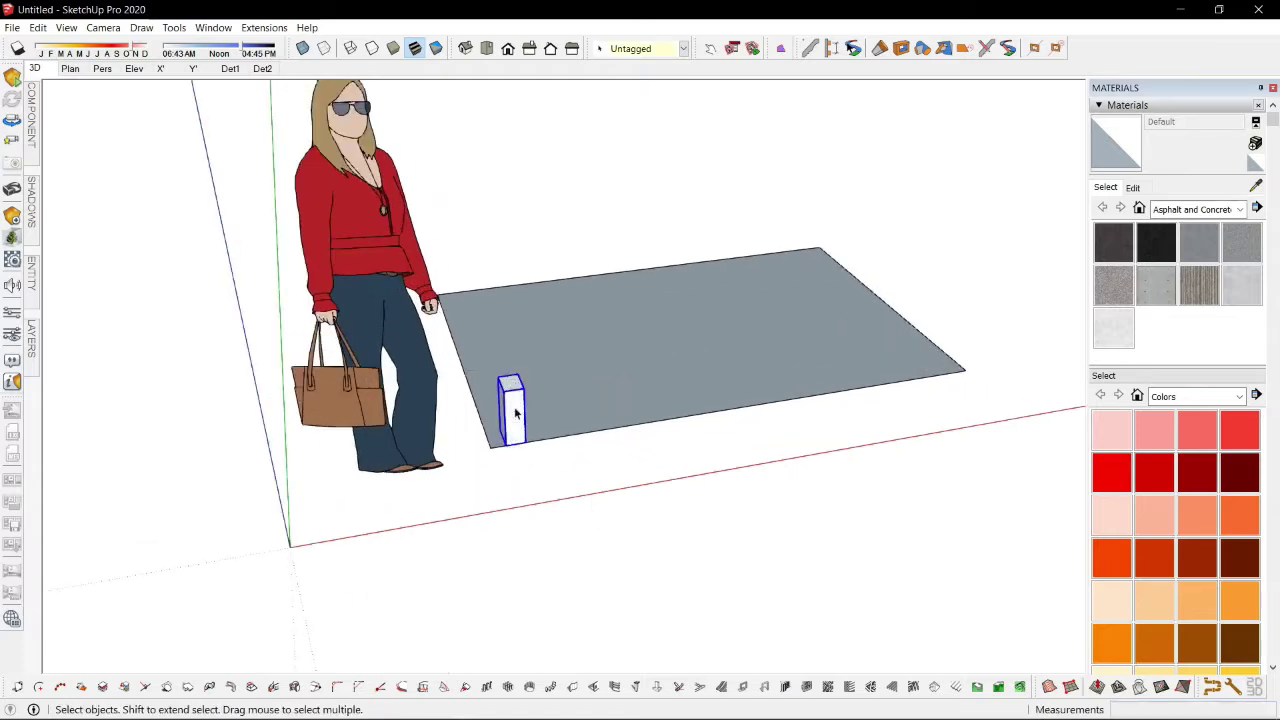
Step: Turn the leg into a component
right_click(515, 413)
click(608, 188)
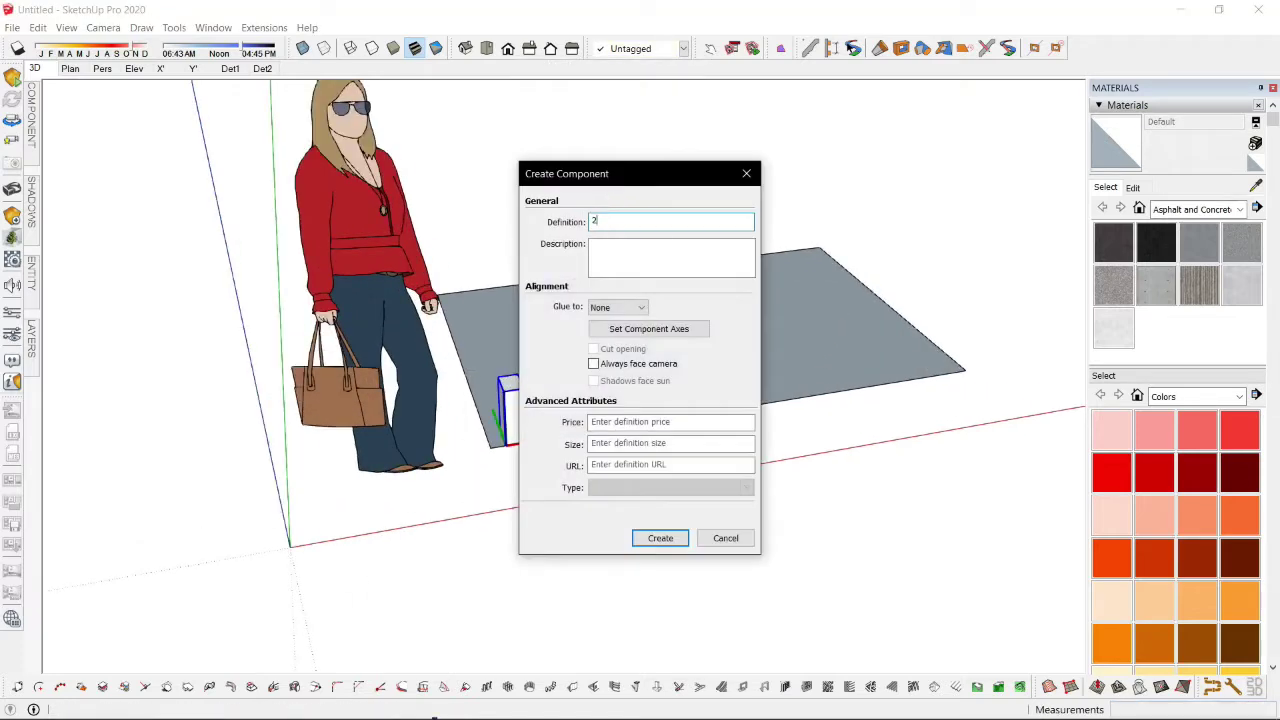
click(663, 538)
Step: In top view, copy the leg straight across to the opposite long edge of the base
key(t)
scroll(471, 497, up, 2)
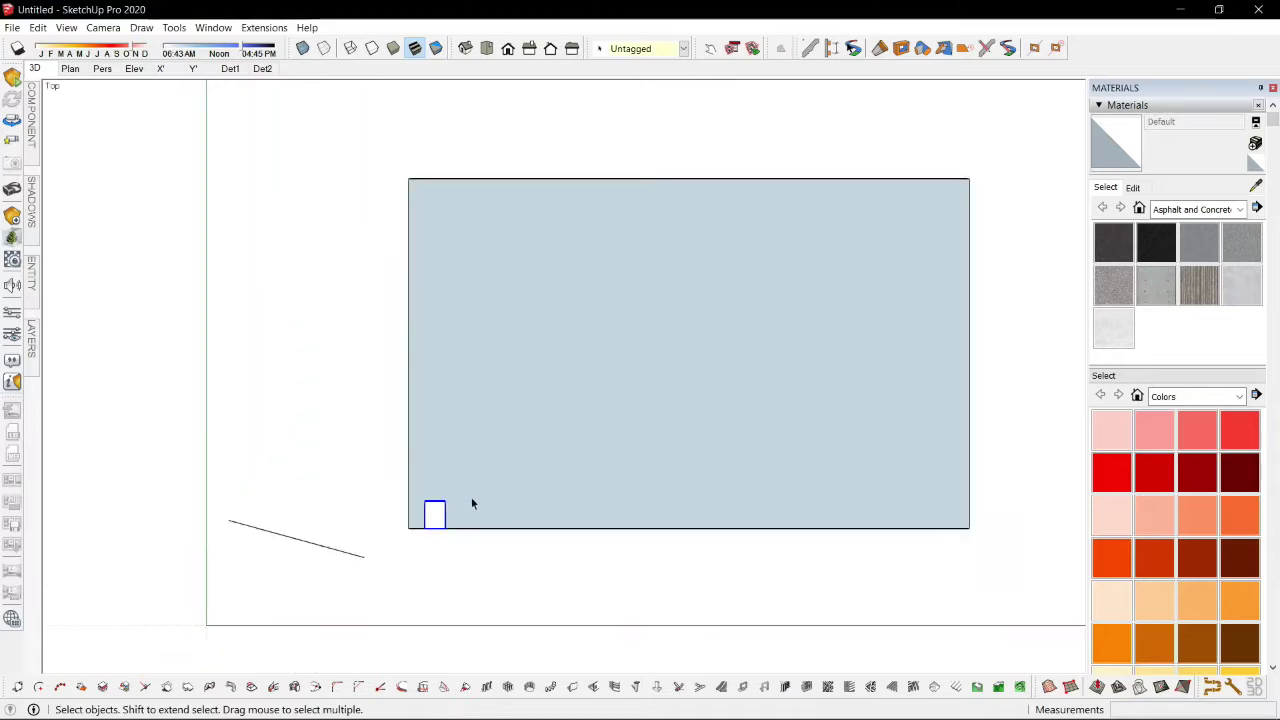
key(m)
key(ctrl)
click(440, 500)
scroll(437, 460, down, 2)
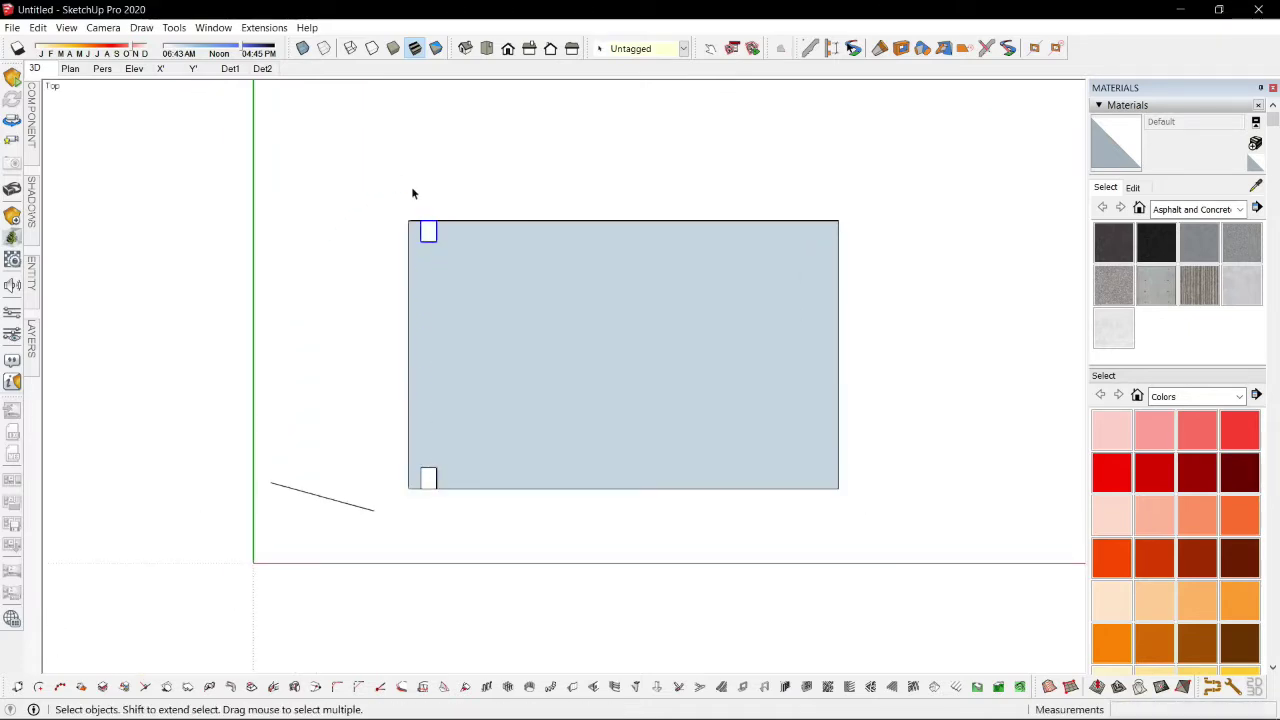
Step: Copy both legs along the red axis to the other end of the base
click(472, 411)
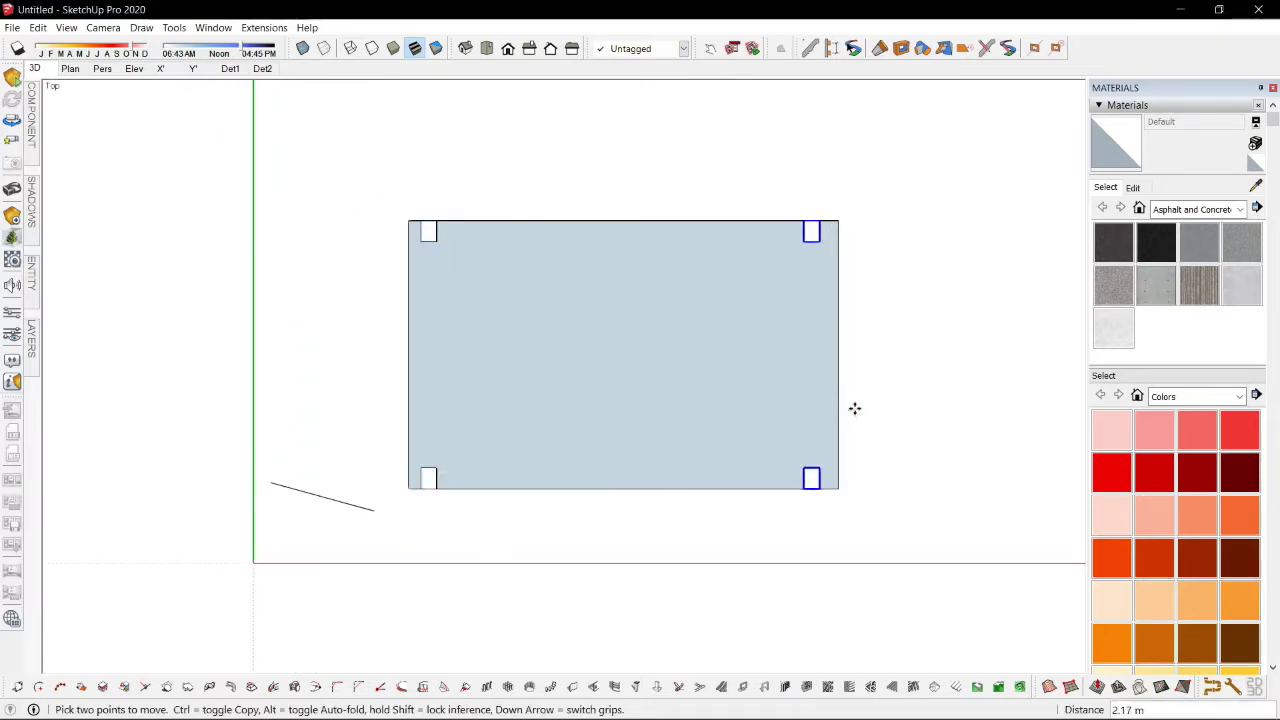
shift+middle_drag(920, 163, 849, 266)
click(732, 374)
click(737, 374)
key(space)
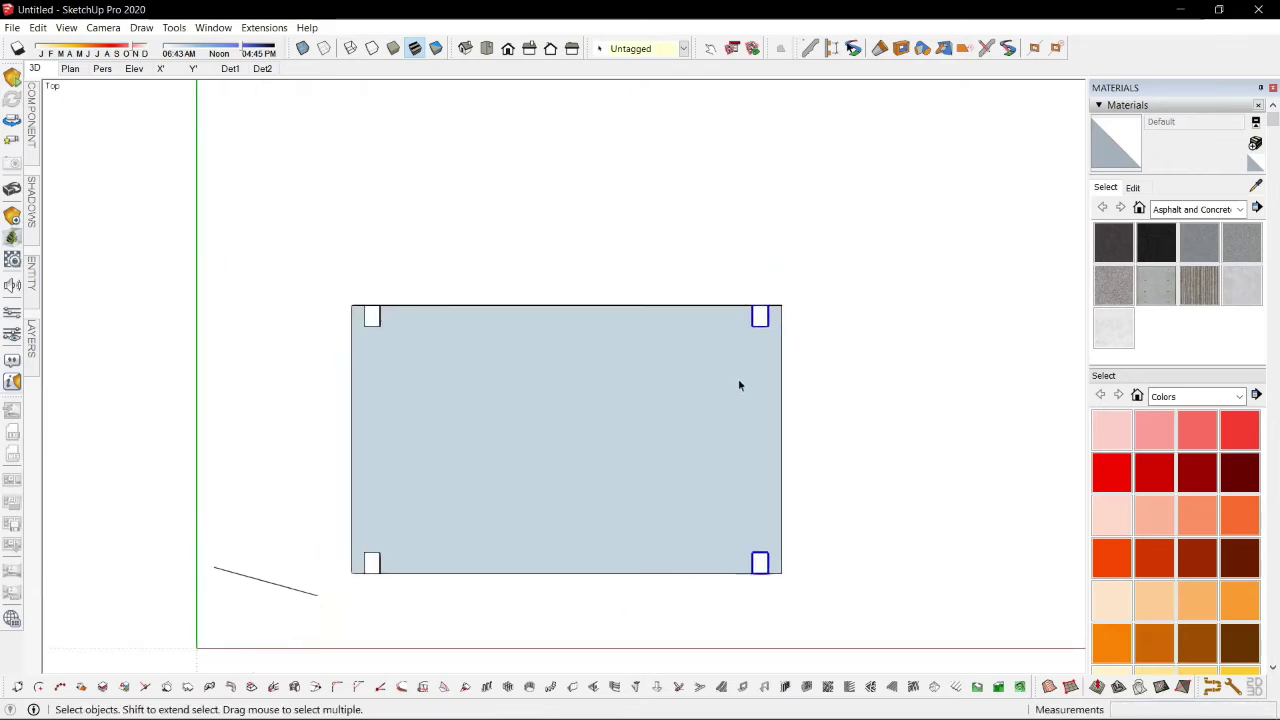
Step: Draw a rectangle over the legs, spanning between the outer corners of two diagonally opposite legs
scroll(739, 385, down, 2)
scroll(541, 436, up, 2)
scroll(530, 320, down, 3)
scroll(510, 330, up, 3)
key(r)
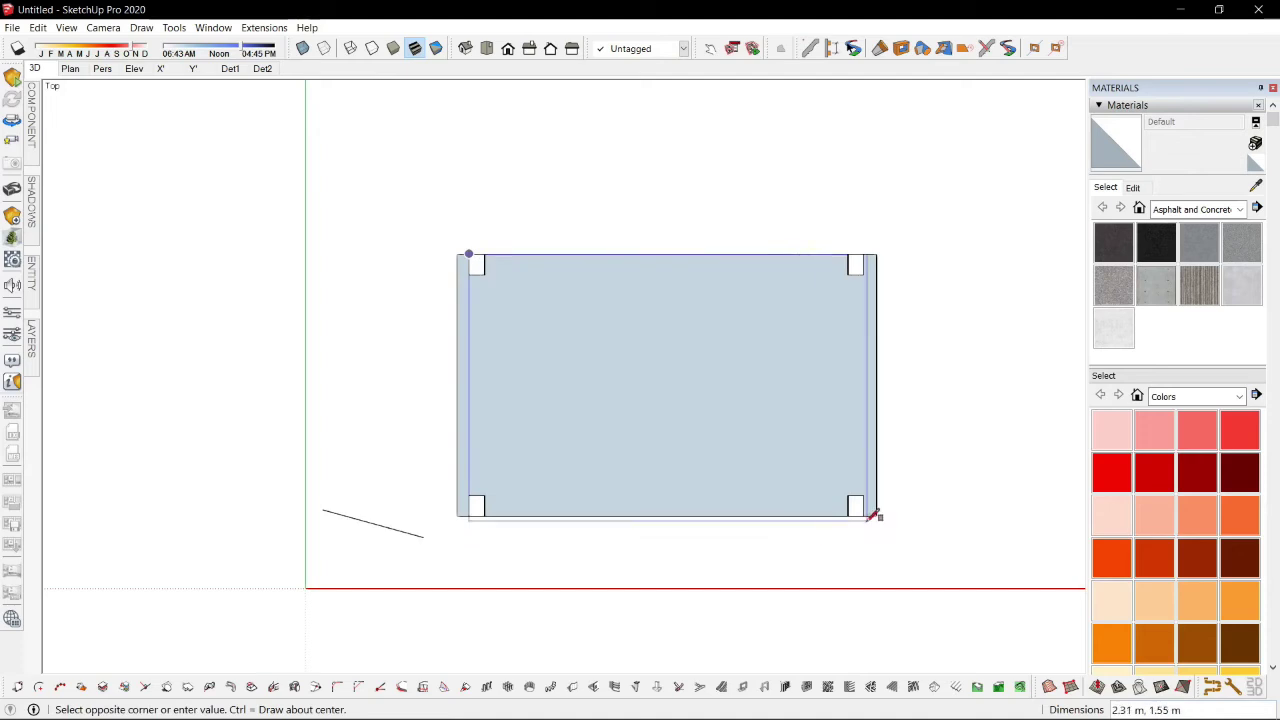
key(space)
Step: Extrude the rectangle on top of the legs upward into a slab about 0.08 m thick
middle_drag(810, 540, 763, 114)
scroll(597, 400, up, 5)
scroll(597, 500, down, 2)
key(p)
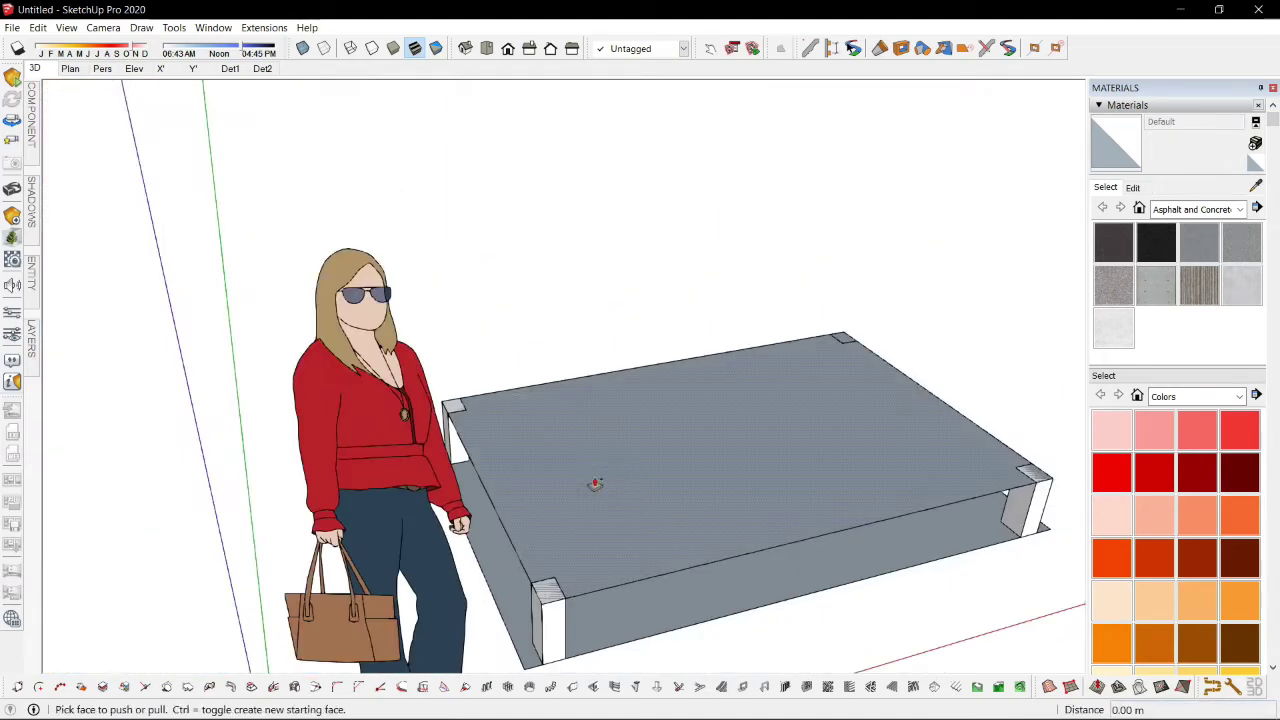
key(ctrl)
click(597, 484)
scroll(595, 476, down, 4)
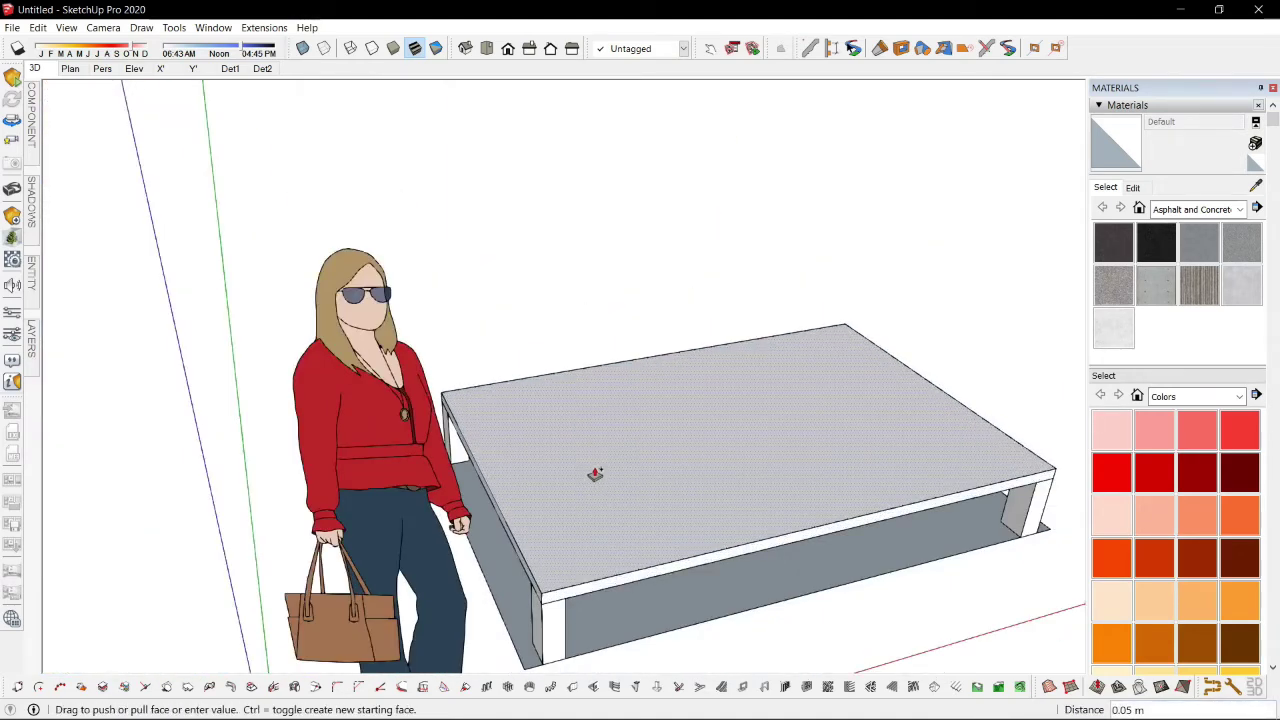
key(space)
middle_drag(651, 483, 713, 416)
scroll(629, 477, up, 3)
key(p)
key(space)
Step: Offset the slab's top outline inward by the width of a leg, about 0.09 m
double_click(586, 489)
middle_drag(586, 489, 550, 630)
scroll(531, 526, up, 5)
key(f)
click(506, 500)
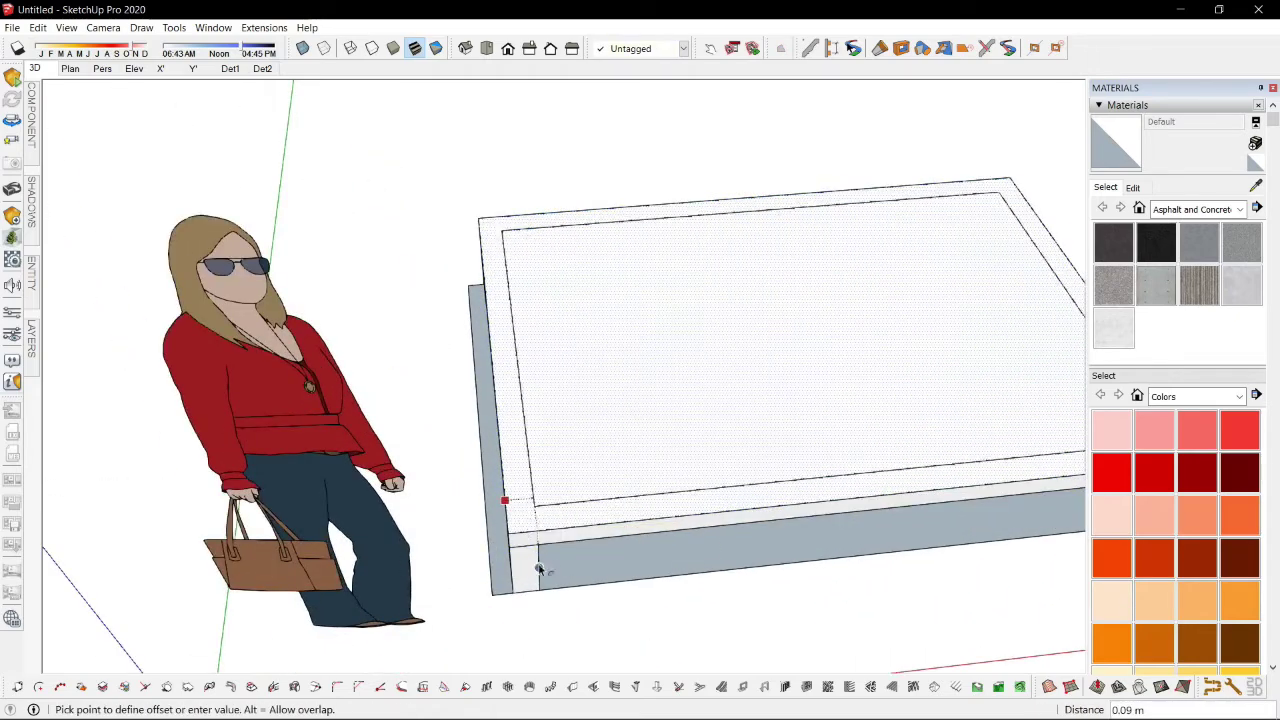
click(538, 565)
key(space)
Step: Push the slab's inner face down 0.08 m to cut it through and leave an open frame
scroll(542, 556, down, 4)
key(p)
click(654, 339)
click(631, 371)
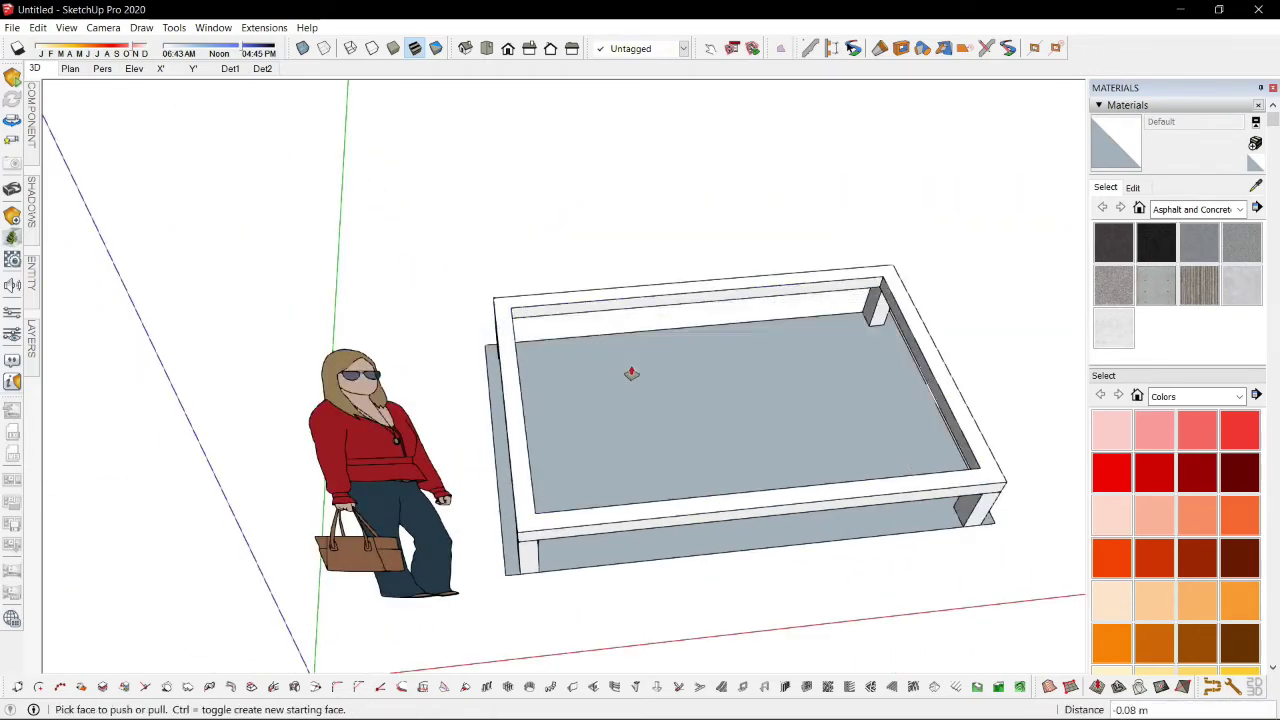
key(space)
Step: Draw a rectangle of about 2.11 by 1.34 m filling the opening of the bed frame
scroll(717, 457, down, 3)
click(717, 457)
middle_drag(496, 318, 337, 226)
click(345, 235)
scroll(600, 430, up, 4)
middle_drag(620, 430, 409, 466)
key(r)
click(952, 265)
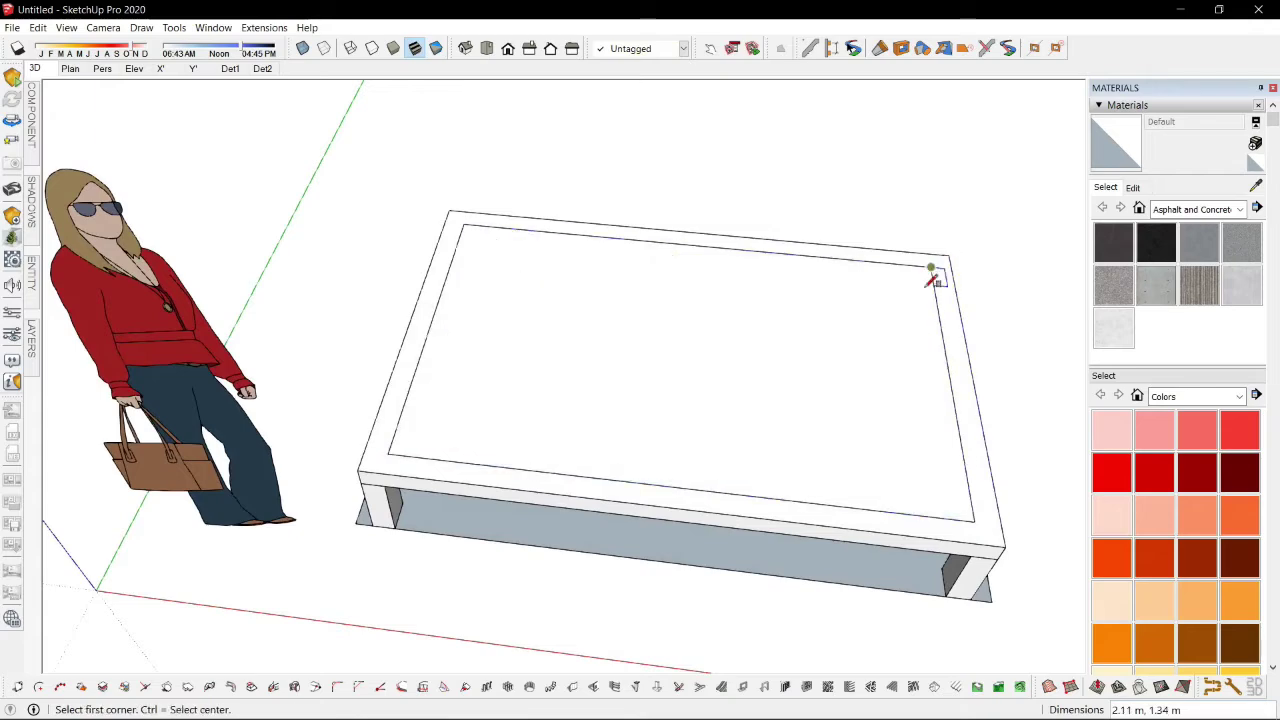
Step: Scale the rectangle in the frame opening down to a narrow slat strip at the end nearest the origin
key(s)
ctrl+drag(963, 391, 491, 337)
scroll(491, 337, up, 2)
key(m)
Step: Make the slat strip a component named "cut slate"
right_click(469, 230)
click(537, 372)
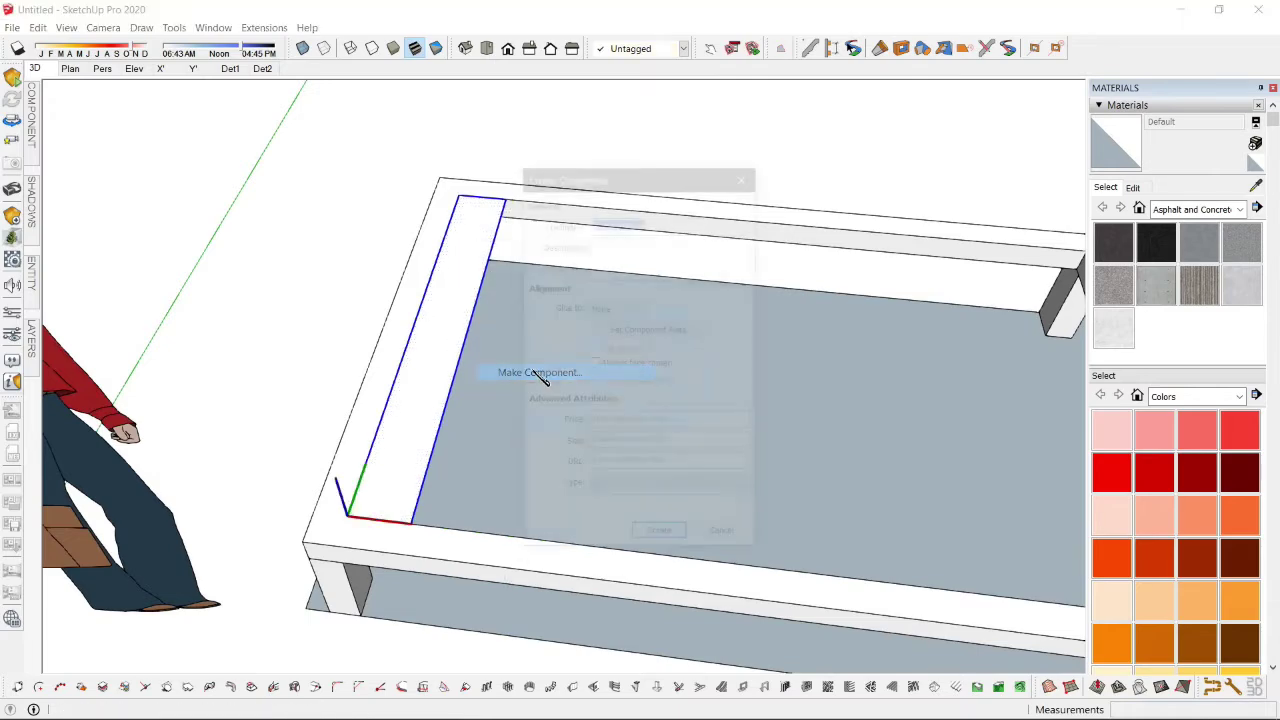
text(cut slab)
key(Return)
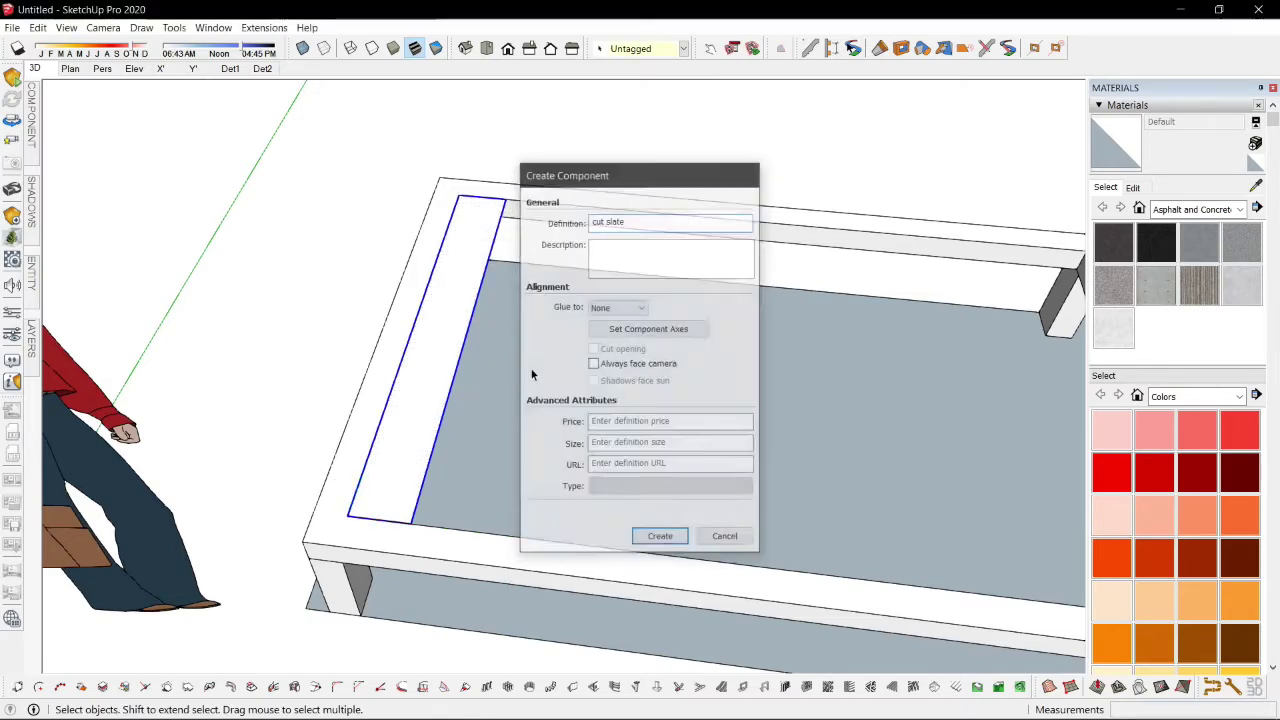
Step: Open the slat component, extrude its face 0.02 m and close the component
double_click(440, 313)
key(p)
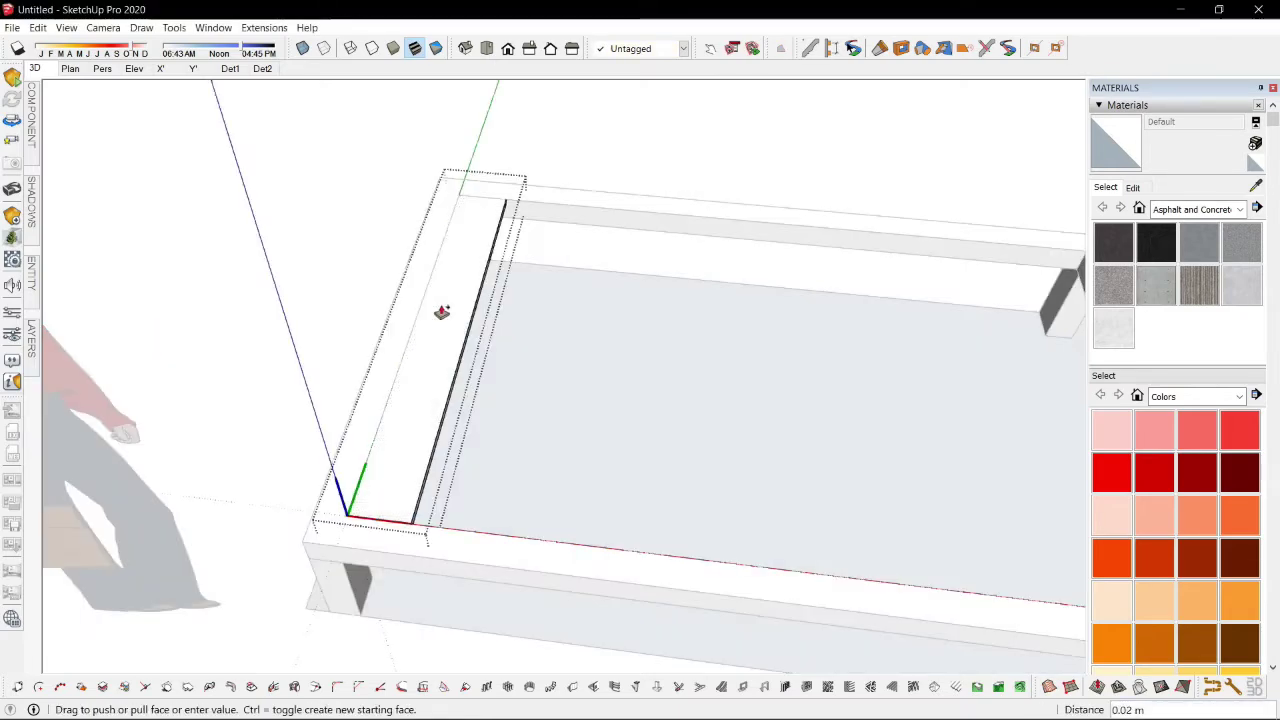
click(441, 315)
key(space)
key(Escape)
scroll(440, 330, down, 5)
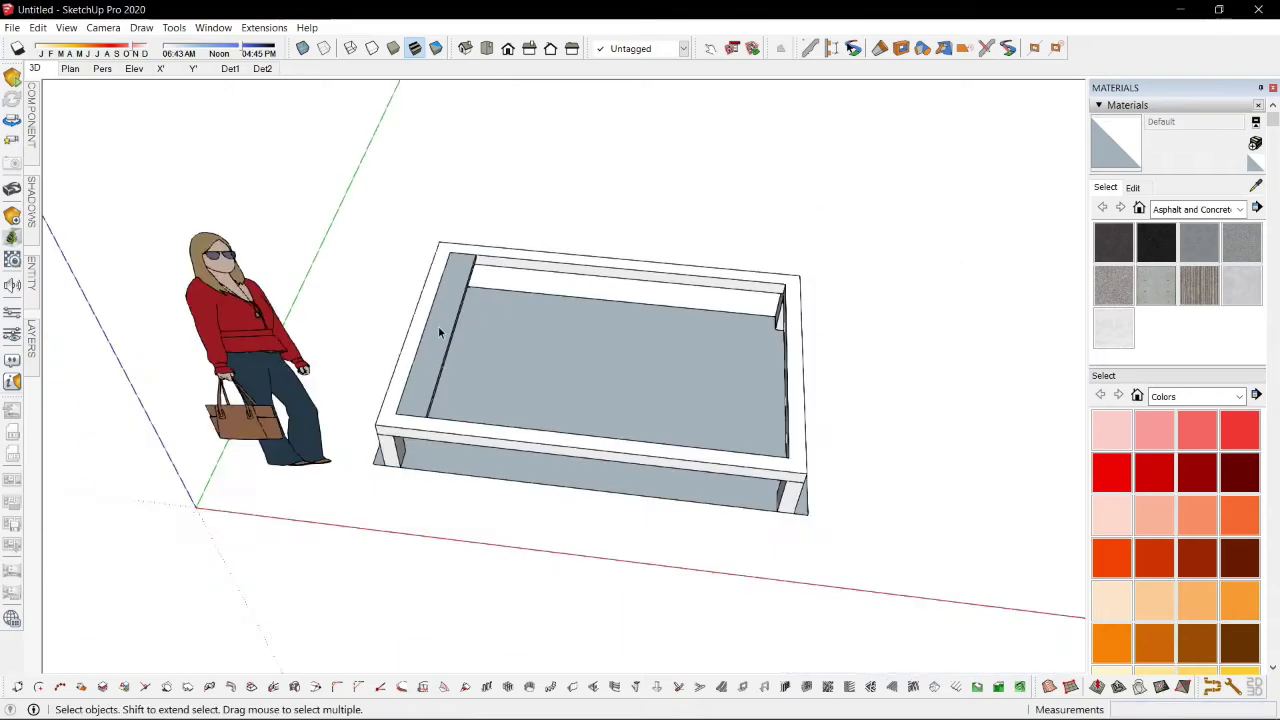
Step: Copy the slat 1.94 m to the frame's opposite end and divide the distance by 6 for evenly spaced slats
key(ctrl)
click(475, 257)
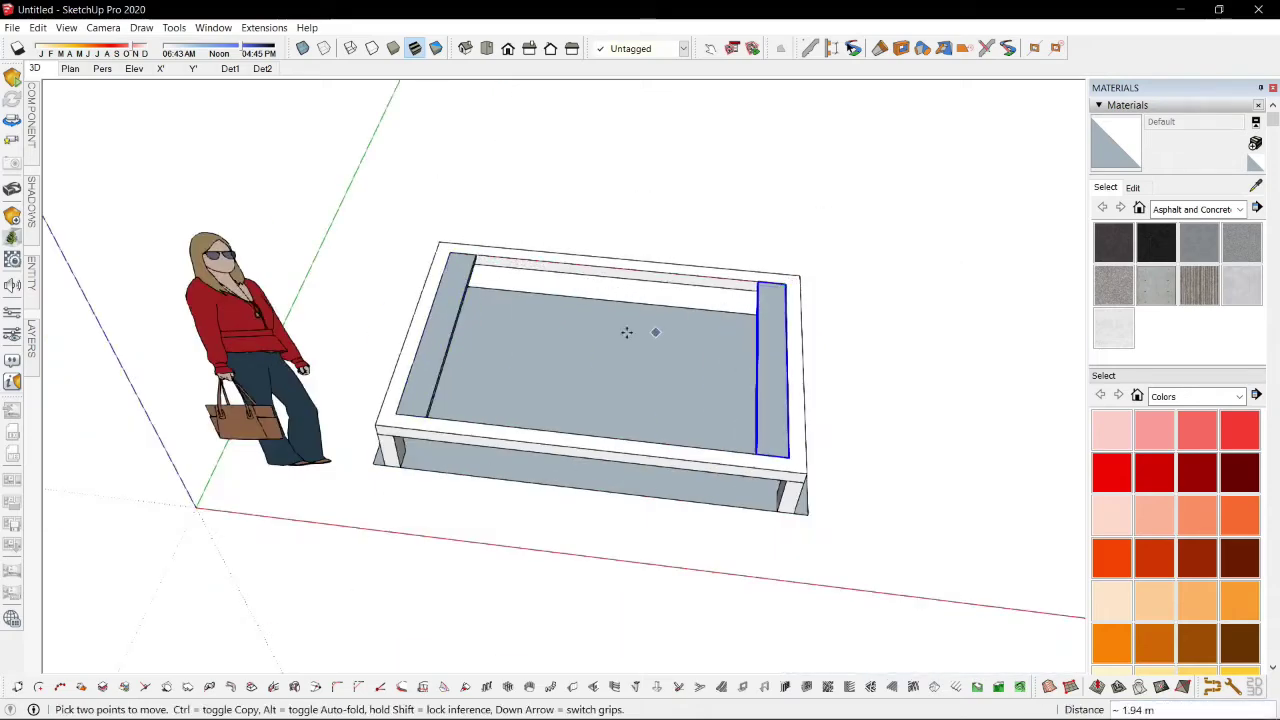
scroll(626, 332, up, 2)
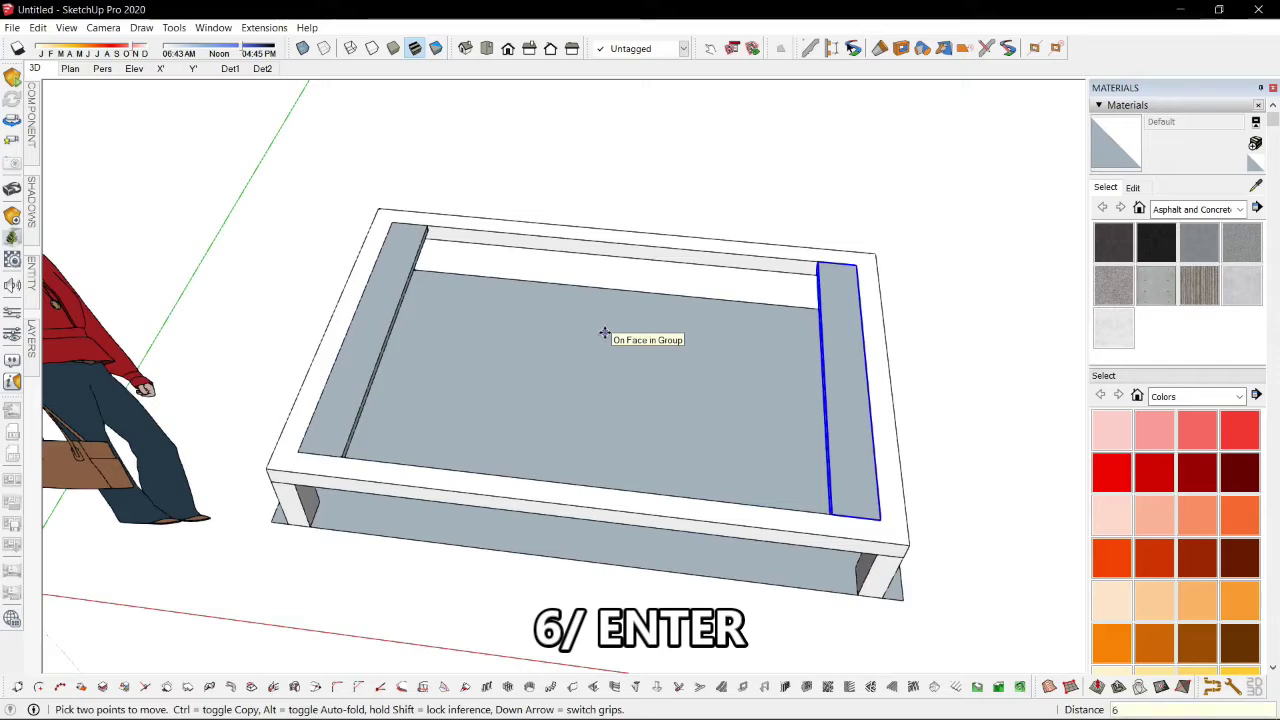
key(Return)
key(space)
Step: Draw a narrow rectangle along the base strip outside the legs at the bed's head end for the headboard
scroll(340, 509, down, 5)
middle_drag(340, 509, 586, 456)
scroll(475, 437, up, 3)
scroll(437, 401, down, 2)
middle_drag(803, 401, 489, 451)
scroll(408, 447, up, 3)
middle_drag(408, 447, 546, 531)
scroll(546, 531, up, 3)
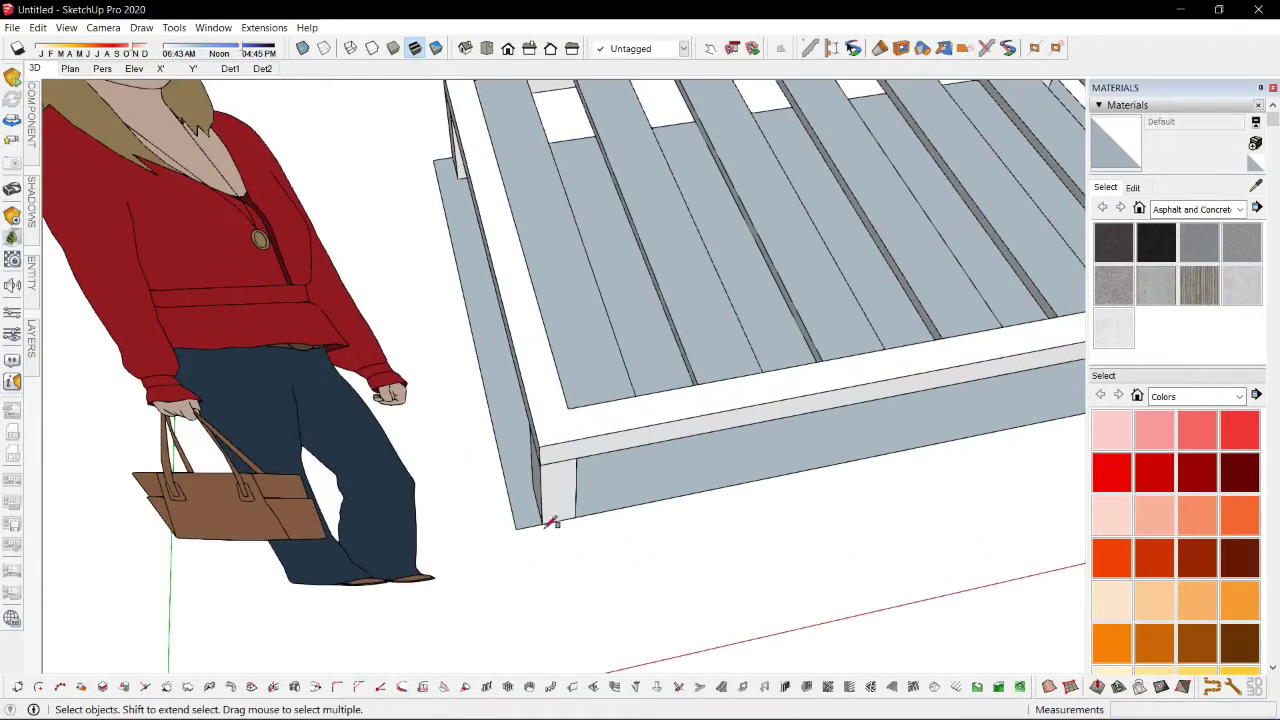
click(437, 158)
Step: Extrude the narrow rectangle at the head end upward into a headboard that rises above the frame
key(p)
scroll(467, 338, down, 2)
scroll(468, 338, down, 3)
middle_drag(508, 463, 243, 191)
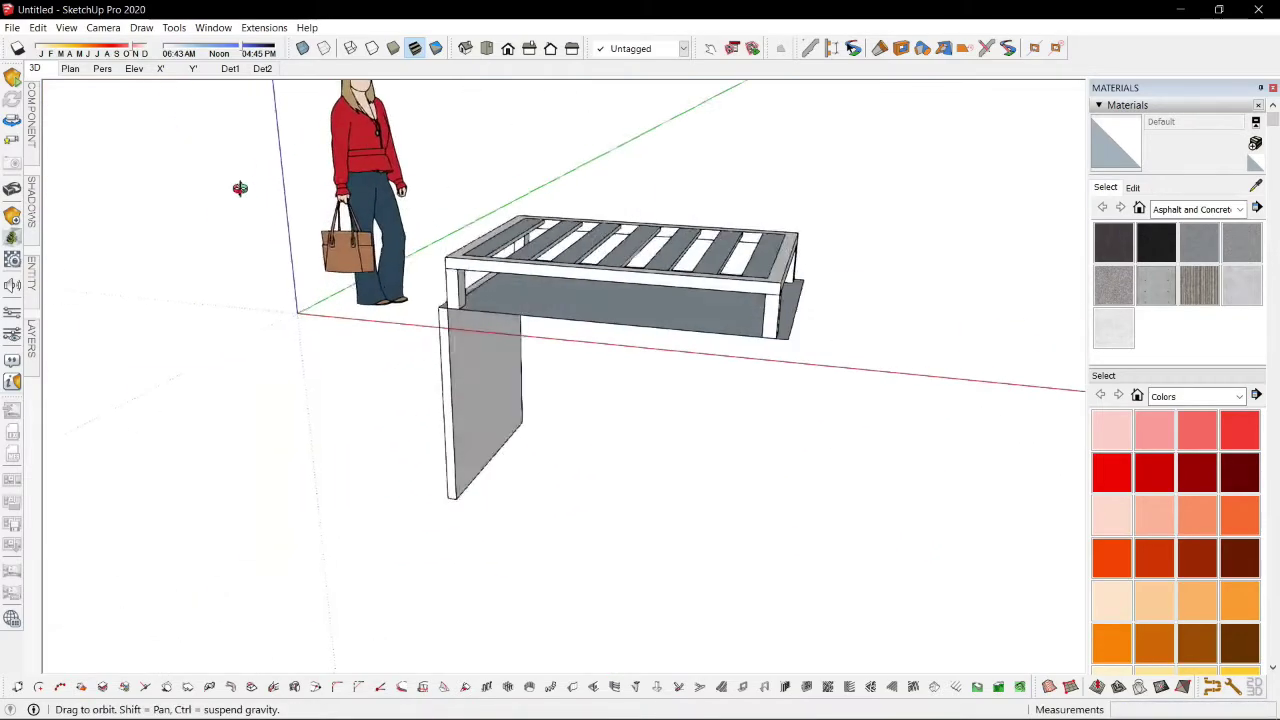
click(469, 157)
key(space)
Step: Taper the bed legs by scaling down the bottom face inside the leg component
middle_drag(452, 349, 811, 346)
scroll(811, 346, up, 3)
middle_drag(691, 403, 740, 429)
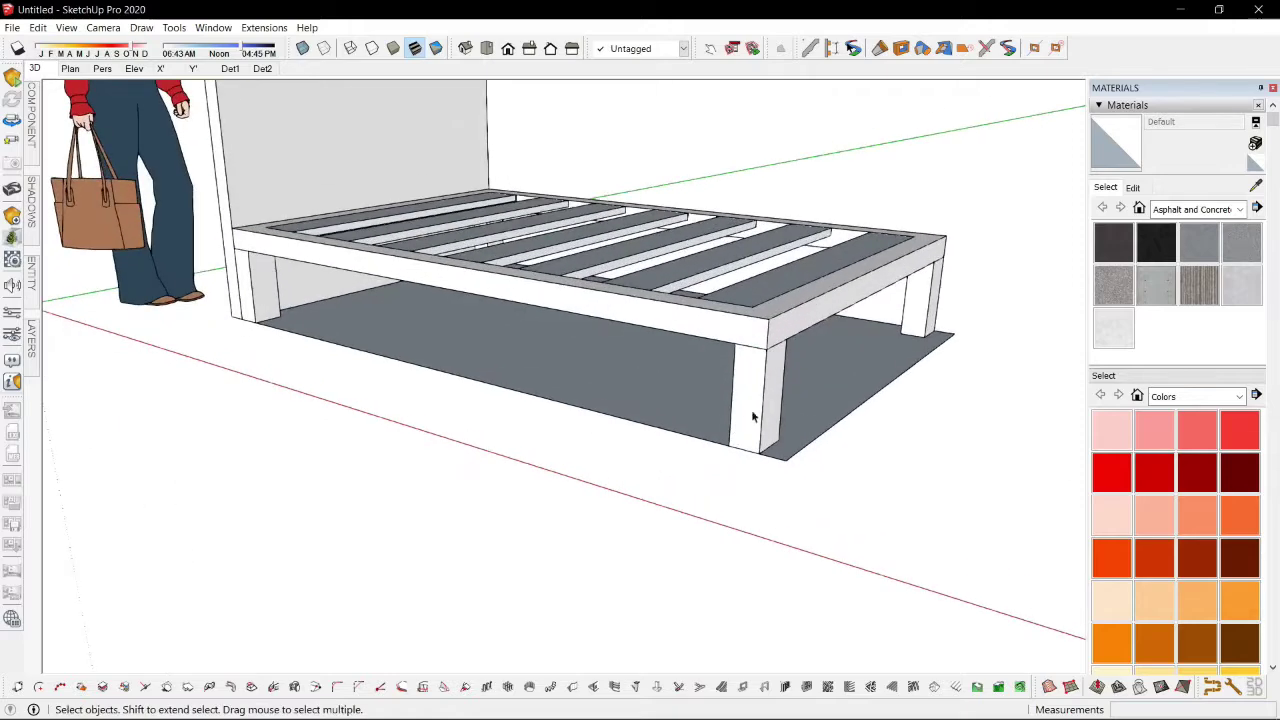
click(740, 429)
scroll(790, 467, up, 2)
scroll(727, 483, up, 1)
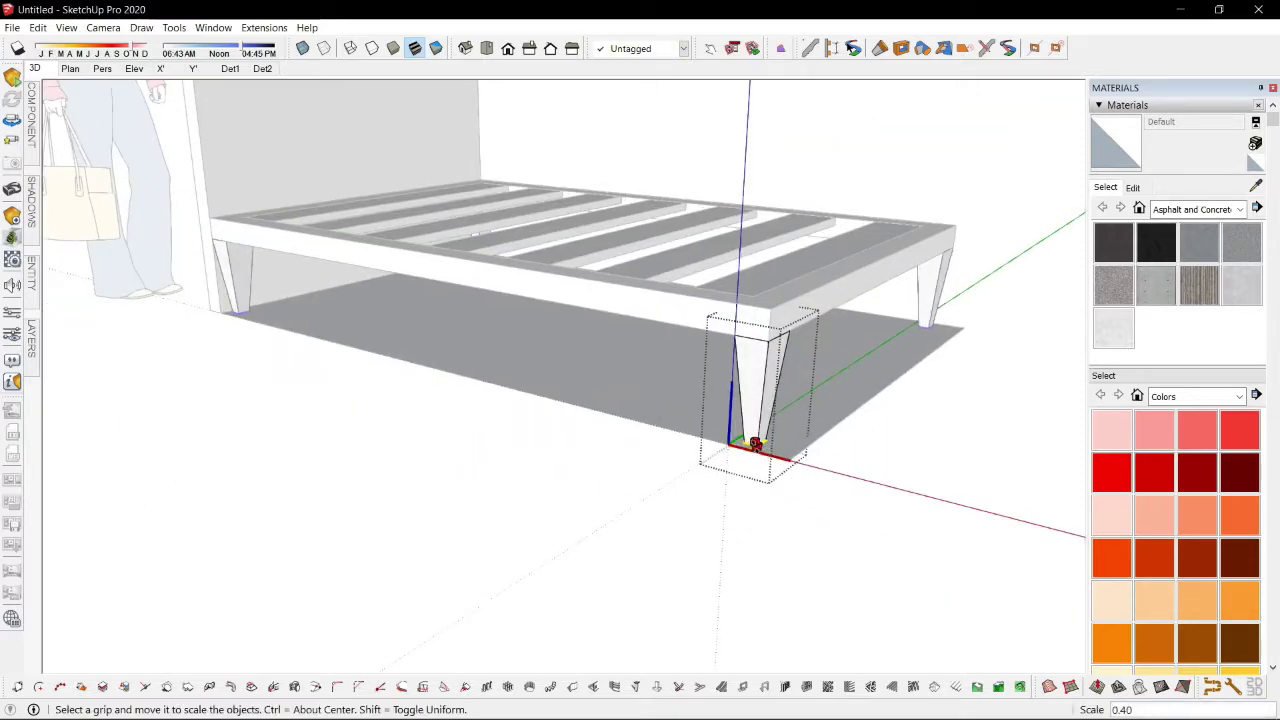
key(space)
click(763, 554)
Step: Open the headboard for editing and draw a line across its narrow side, just below the bed frame
middle_drag(640, 470, 763, 554)
scroll(406, 500, up, 4)
click(406, 500)
double_click(404, 500)
click(404, 500)
middle_drag(623, 534, 333, 370)
key(l)
click(344, 281)
click(320, 279)
key(space)
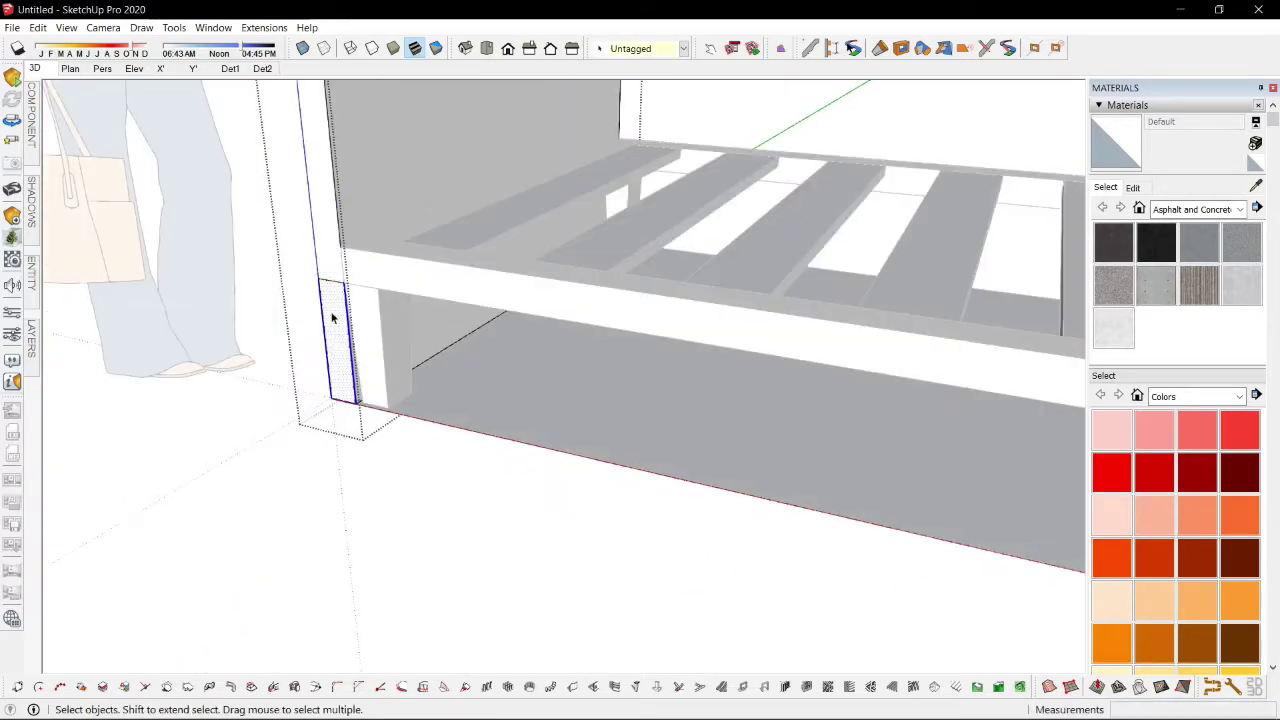
Step: Push/pull the lower side face of the headboard across its width to separate the bottom section
key(p)
click(332, 319)
click(556, 187)
key(l)
key(space)
Step: Isolate the headboard, select its bottom face with edges and scale it along the green axis to taper the lower section
scroll(350, 220, up, 2)
middle_drag(440, 150, 486, 165)
key(x)
middle_drag(451, 380, 626, 516)
double_click(490, 304)
key(s)
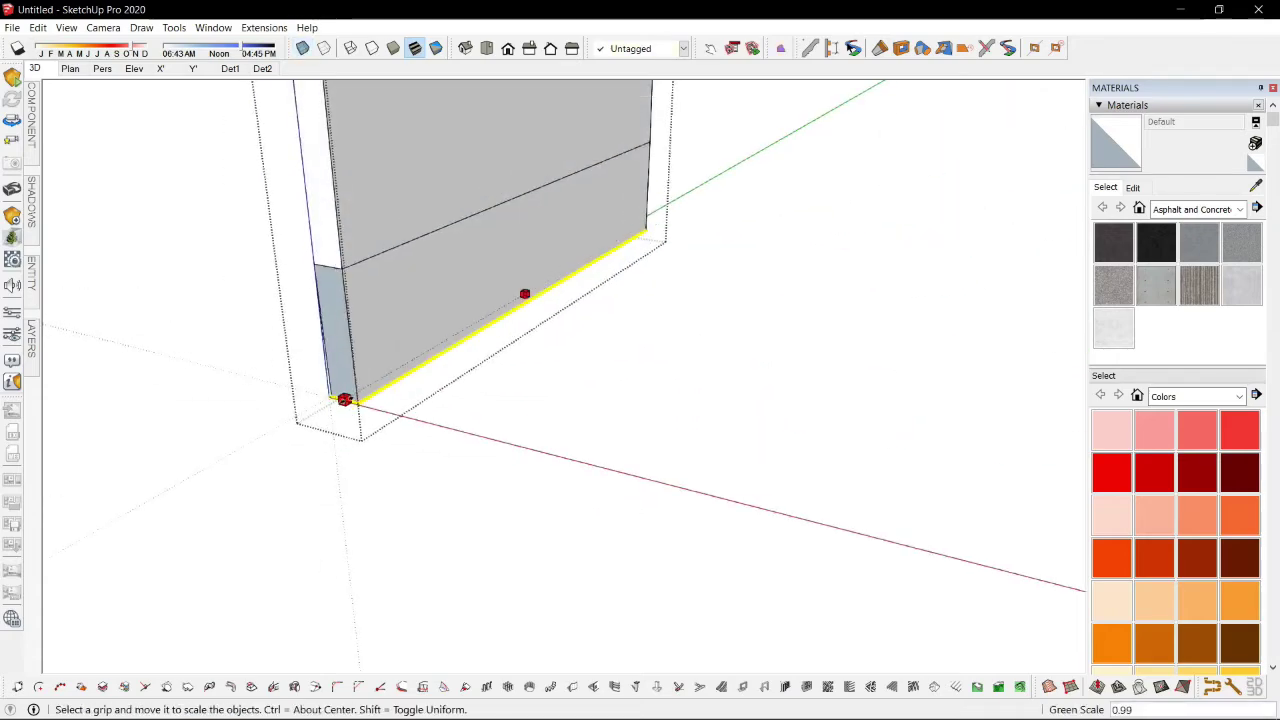
scroll(624, 516, down, 5)
key(space)
Step: Delete the base rectangle lying on the ground under the bed
scroll(533, 316, down, 3)
middle_drag(533, 316, 866, 459)
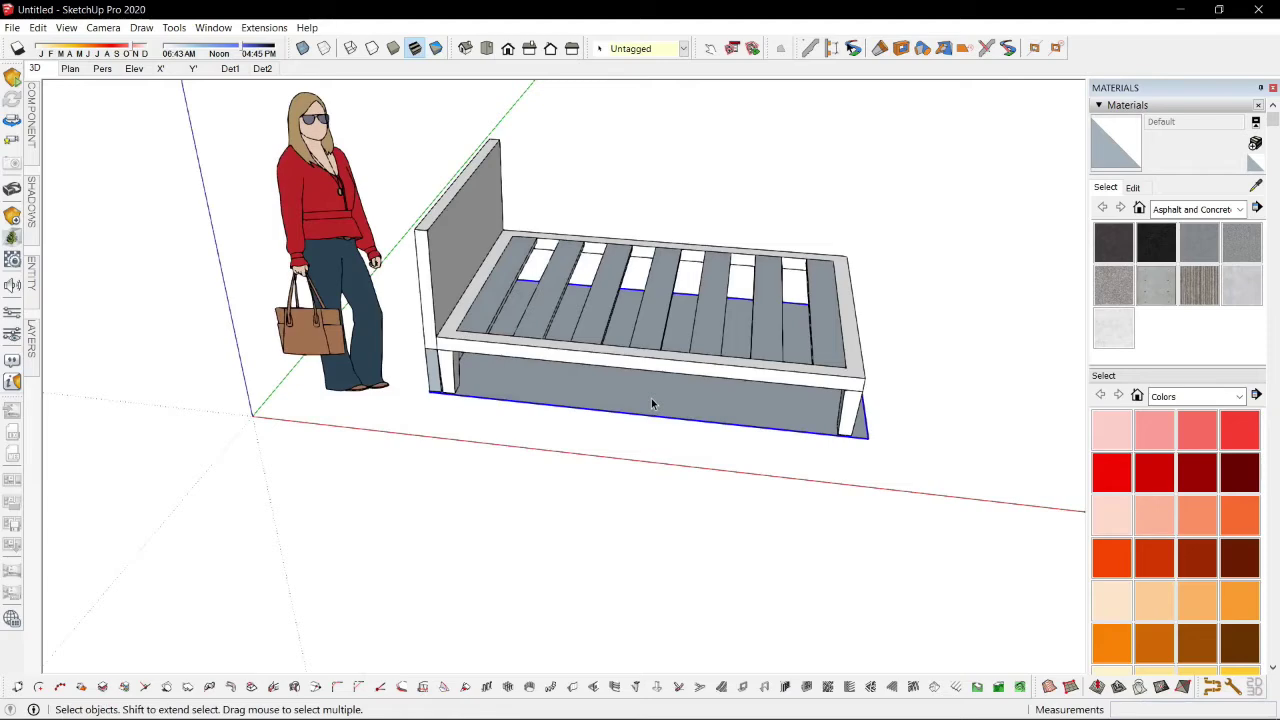
key(Delete)
scroll(620, 384, up, 1)
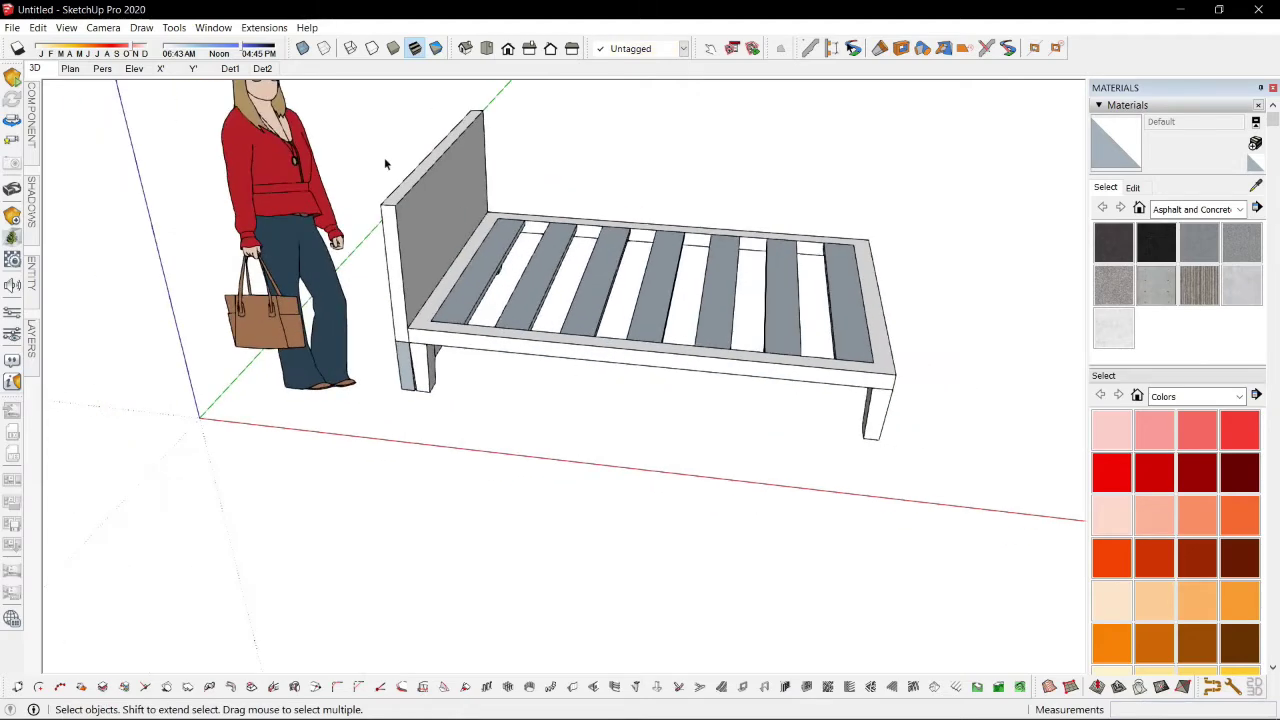
Step: Select the frame, slats, legs and headboard and group them as one bed
scroll(384, 163, down, 2)
click(746, 328)
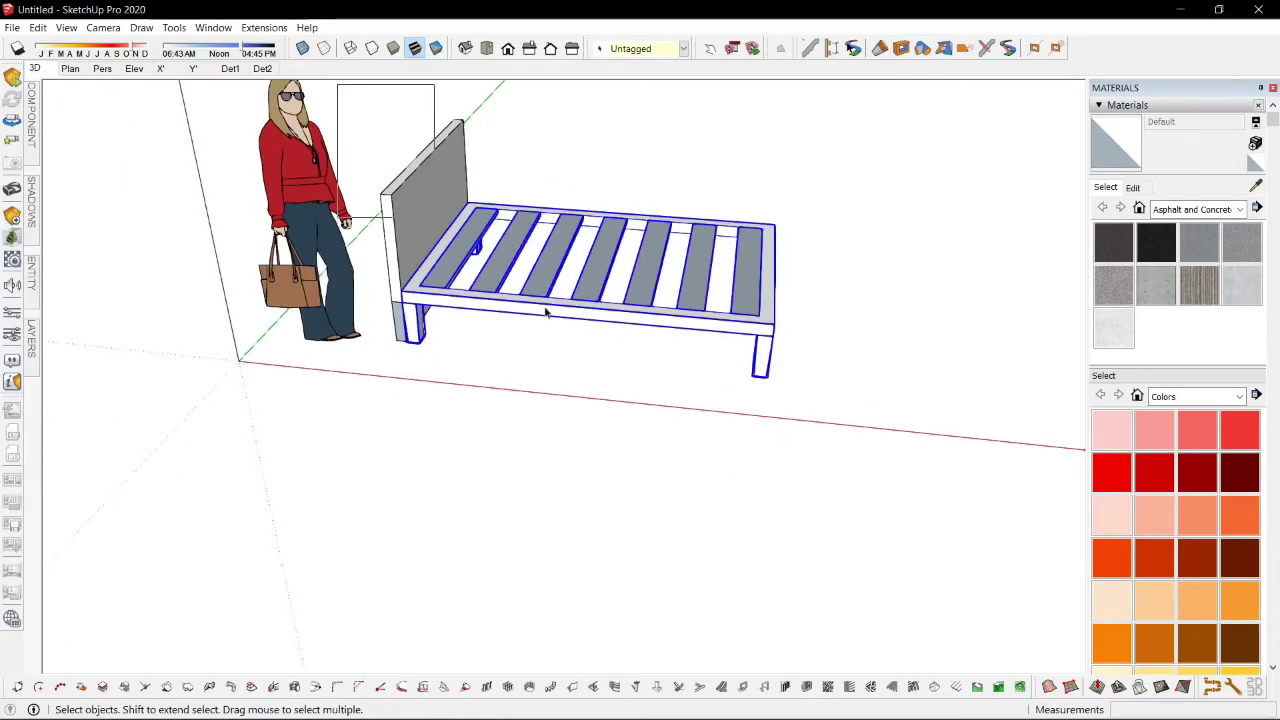
key(ctrl+g)
middle_drag(662, 345, 345, 345)
scroll(543, 430, up, 2)
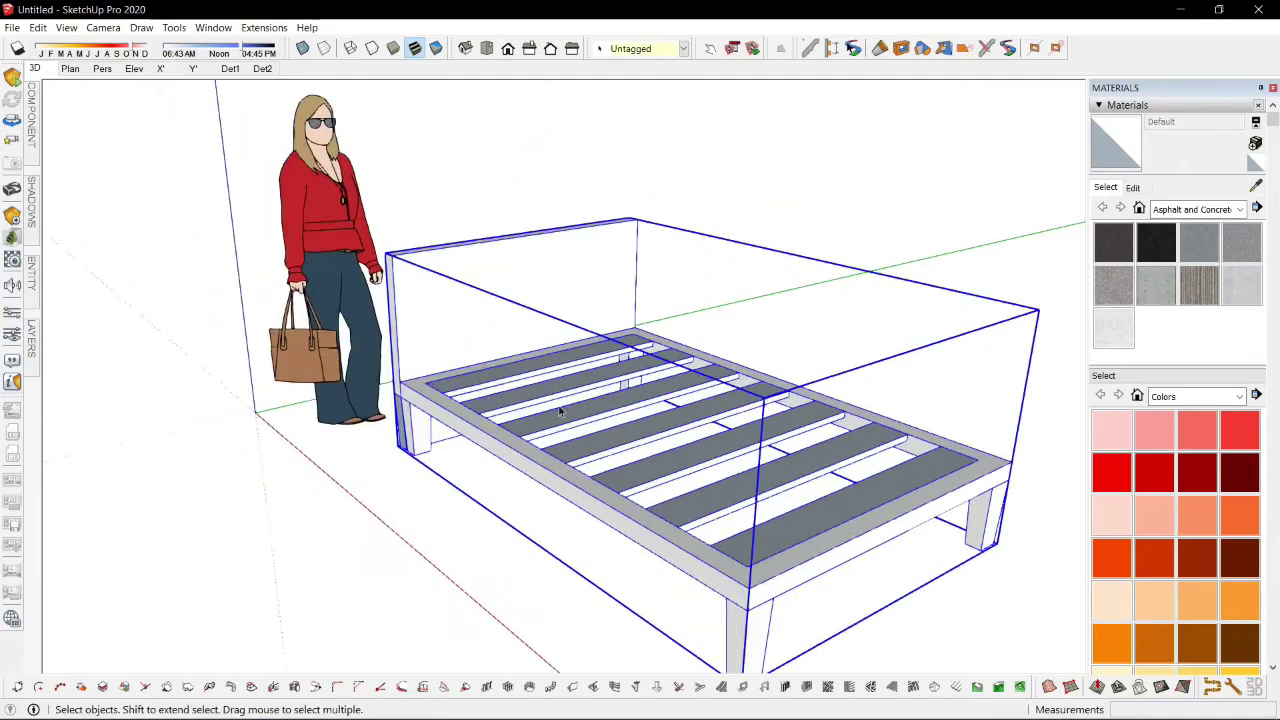
click(482, 382)
key(space)
click(662, 496)
Step: Delete the human scale figure beside the headboard
scroll(665, 498, down, 2)
shift+middle_drag(667, 502, 700, 360)
scroll(671, 357, up, 3)
scroll(858, 373, down, 1)
middle_drag(858, 373, 452, 332)
click(352, 180)
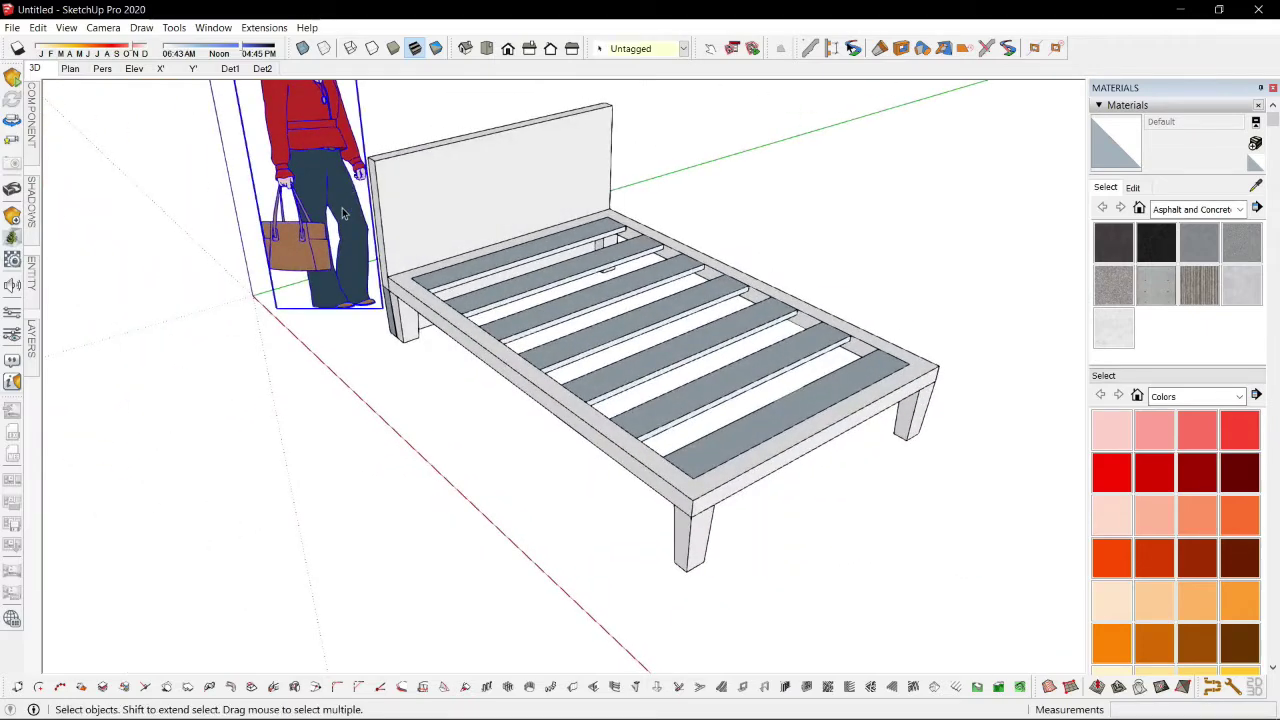
key(Delete)
Step: Draw a rectangle over the full top of the bed frame and extrude it upward into a mattress block
middle_drag(500, 370, 355, 268)
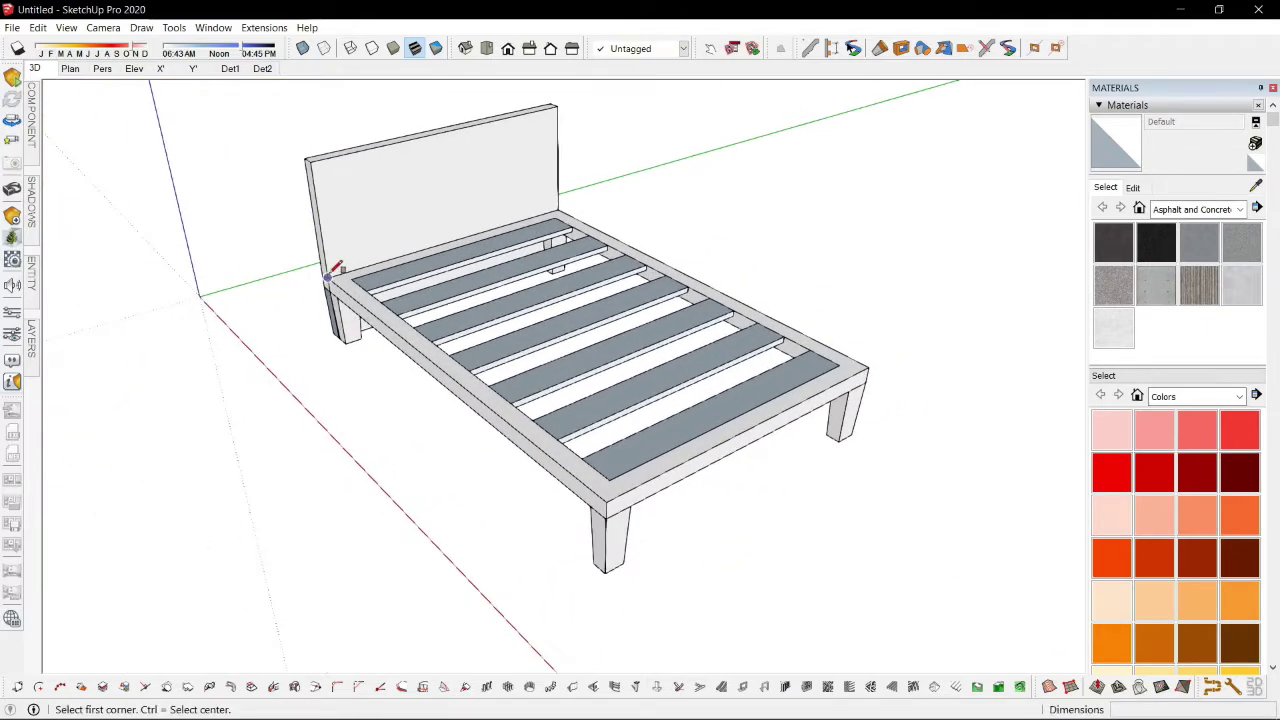
click(866, 366)
key(space)
middle_drag(814, 386, 551, 260)
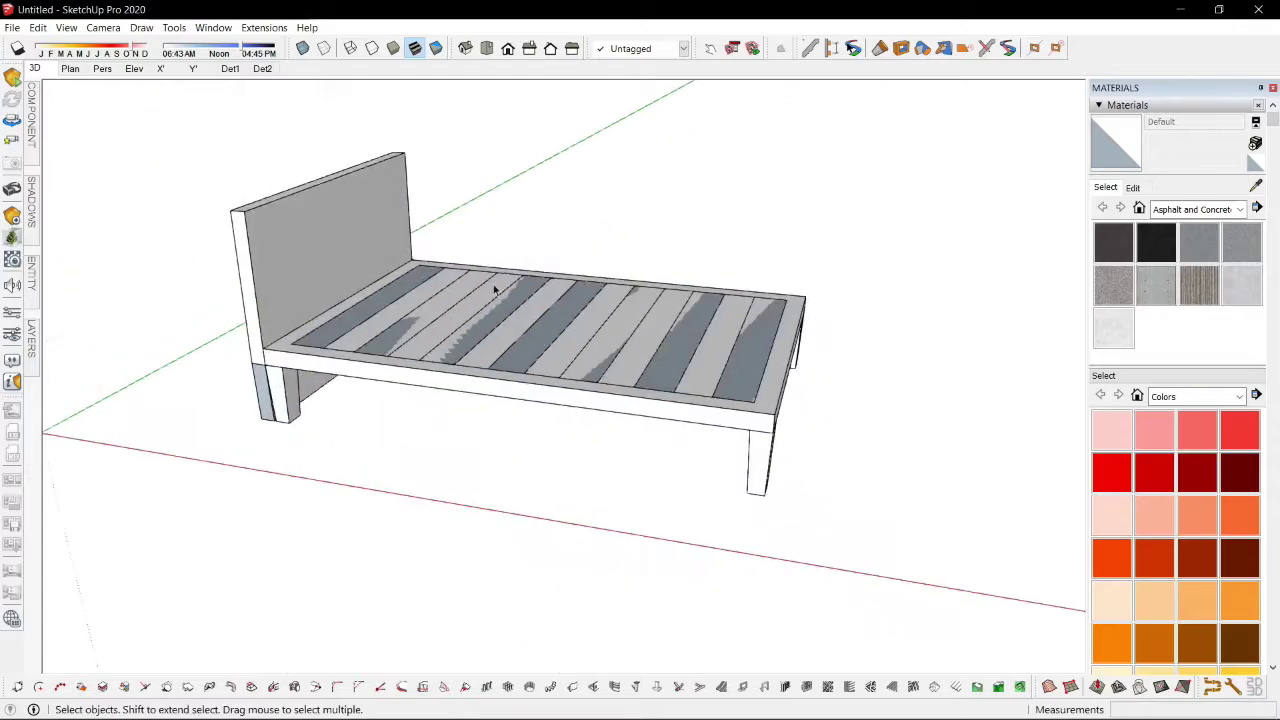
scroll(396, 318, up, 3)
key(p)
click(374, 323)
Step: Group the mattress block and open the group in isolation with all its geometry selected
triple_click(462, 333)
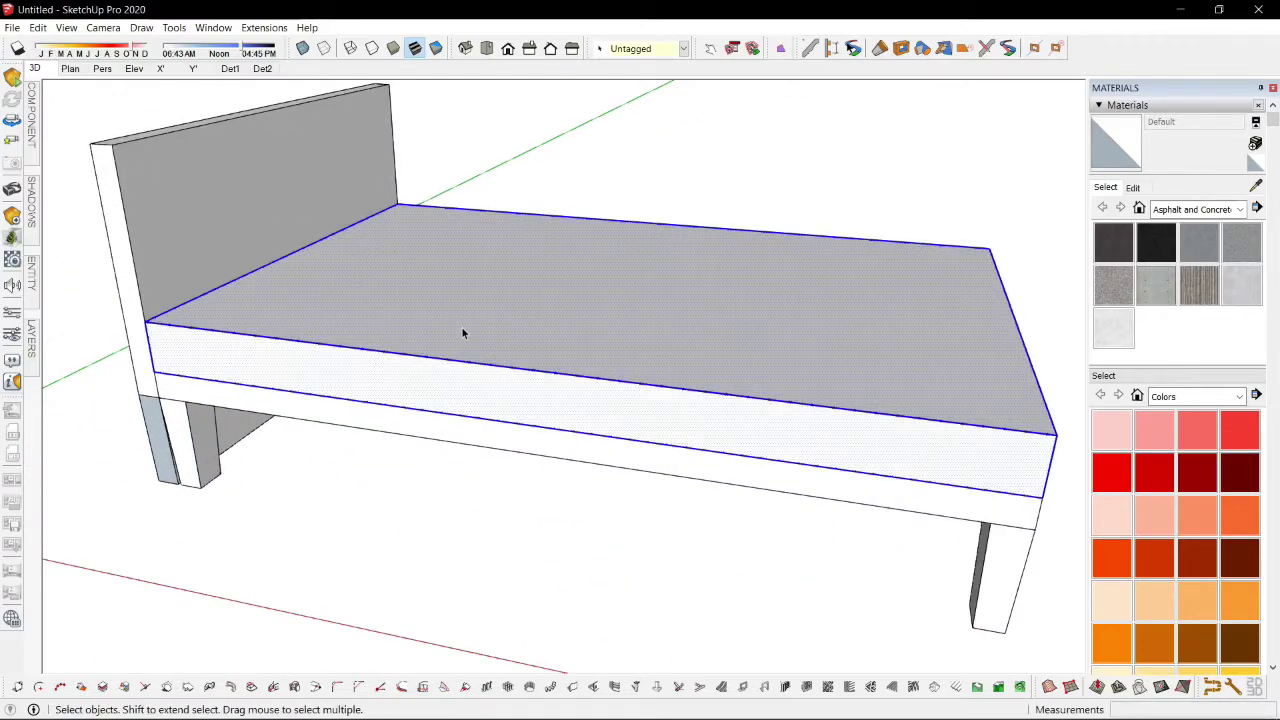
scroll(462, 333, down, 3)
middle_drag(828, 405, 770, 390)
scroll(867, 375, up, 1)
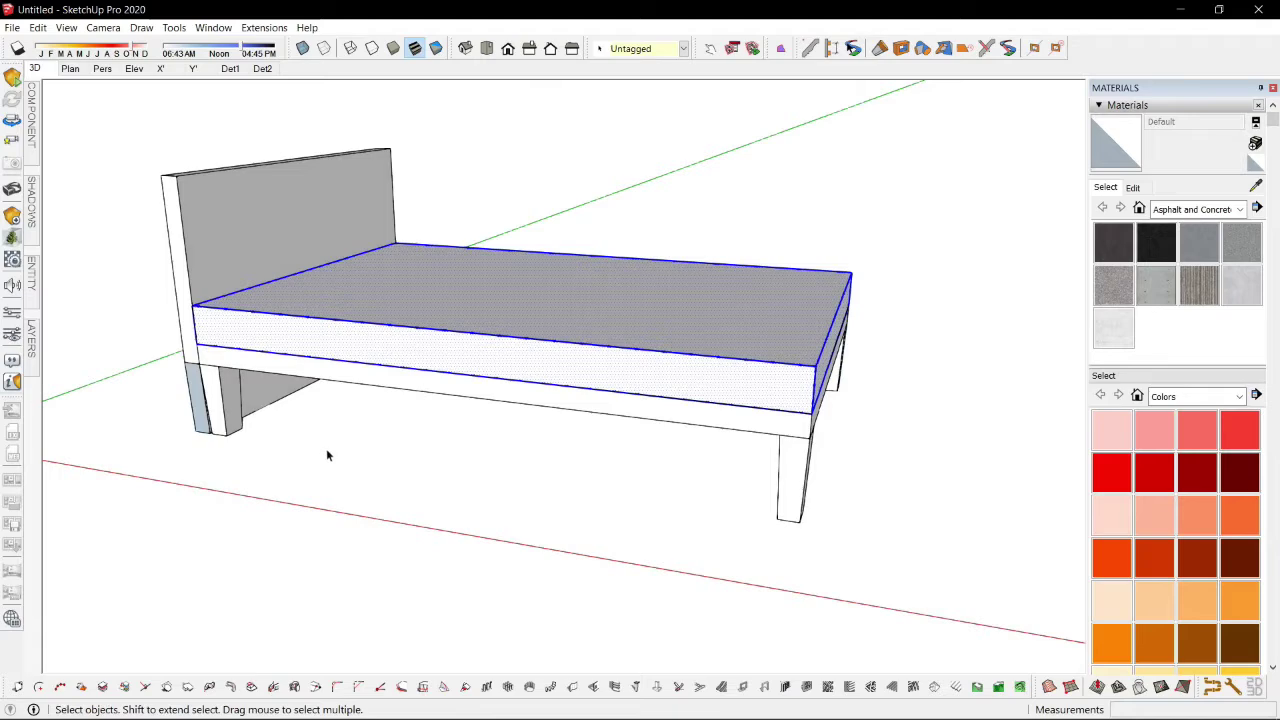
double_click(538, 319)
triple_click(538, 319)
key(i)
Step: Soften all mattress edges at an angle of 180 degrees with smooth normals and soft coplanar enabled
mouse_move(666, 438)
middle_down()
mouse_move(350, 398)
mouse_move(608, 366)
middle_up()
right_click(606, 366)
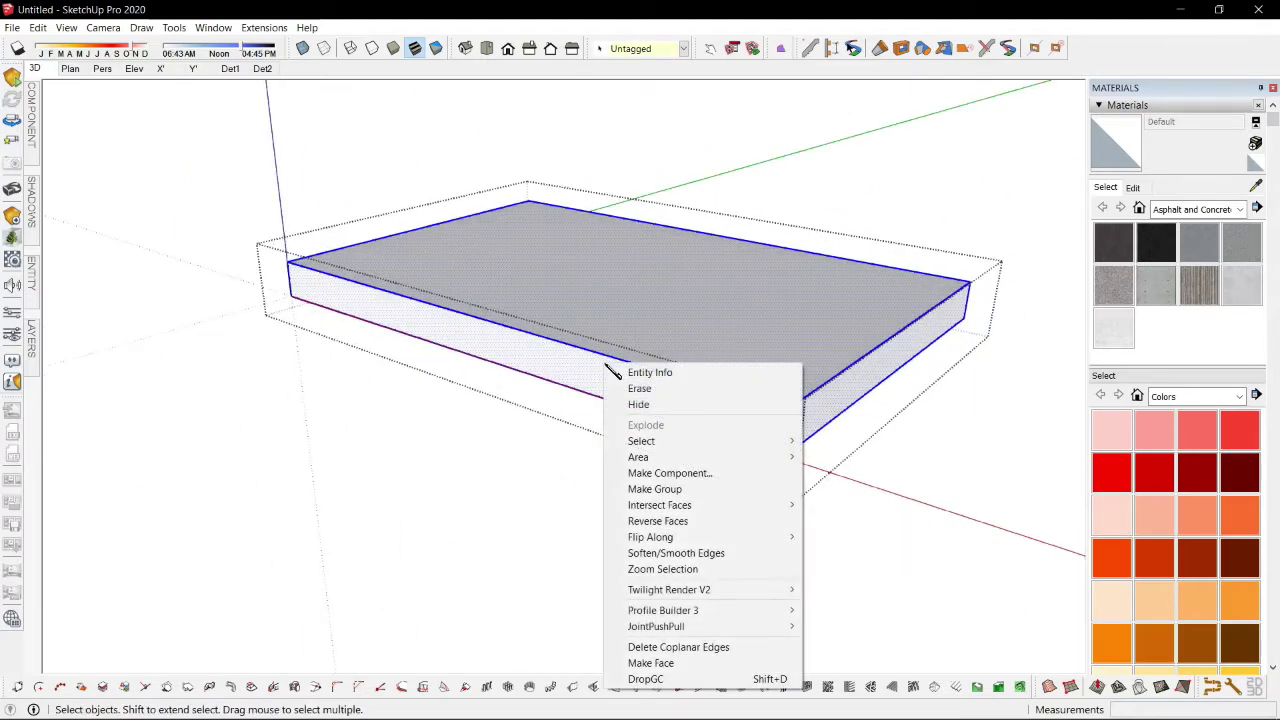
click(746, 556)
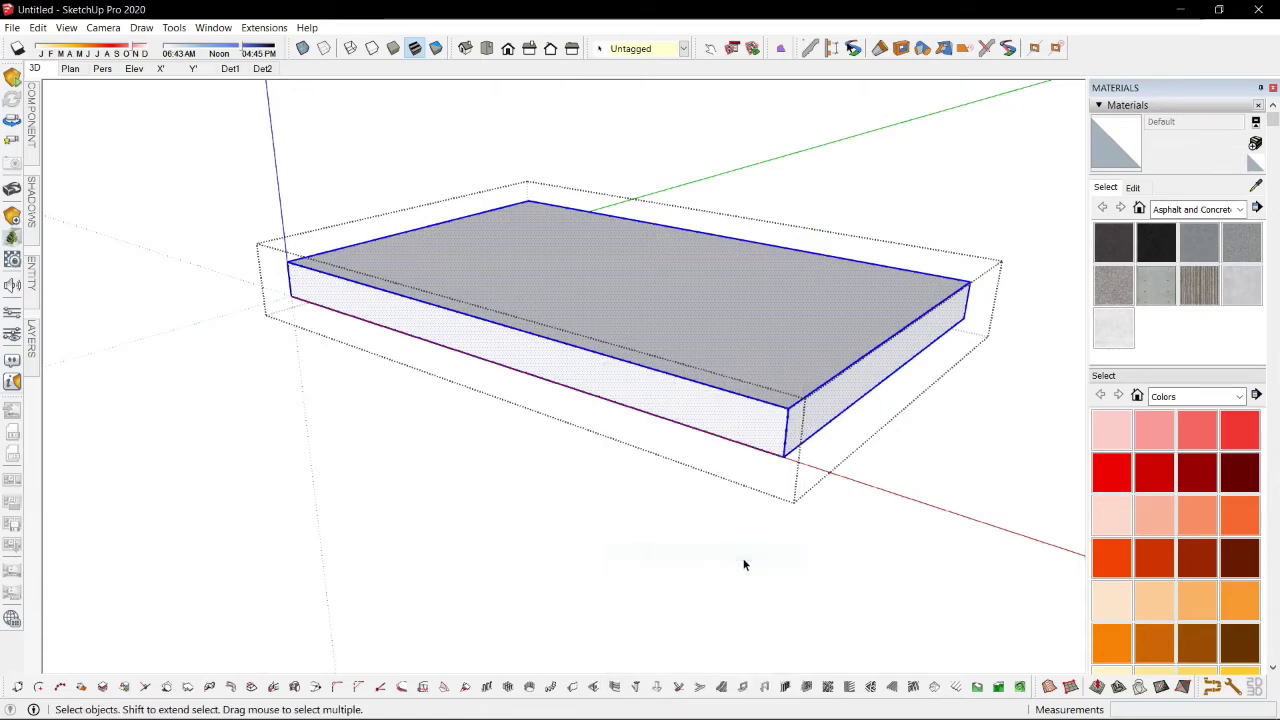
click(246, 90)
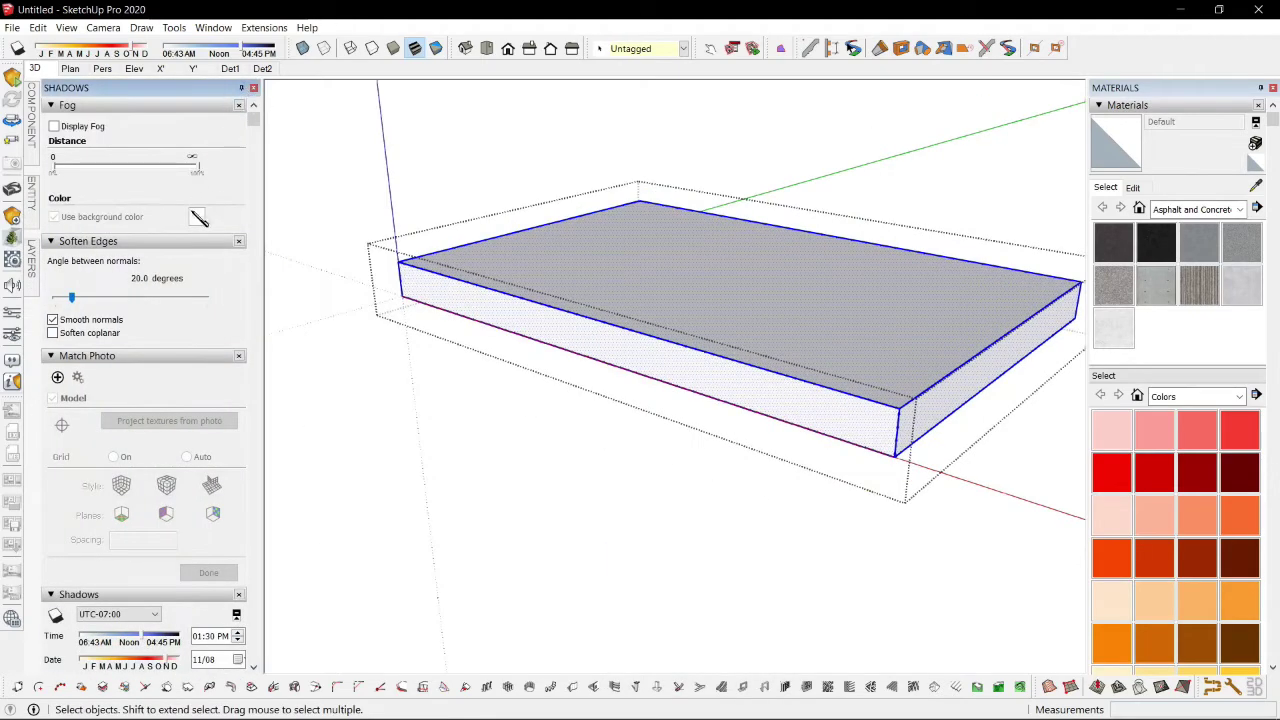
drag(72, 298, 206, 300)
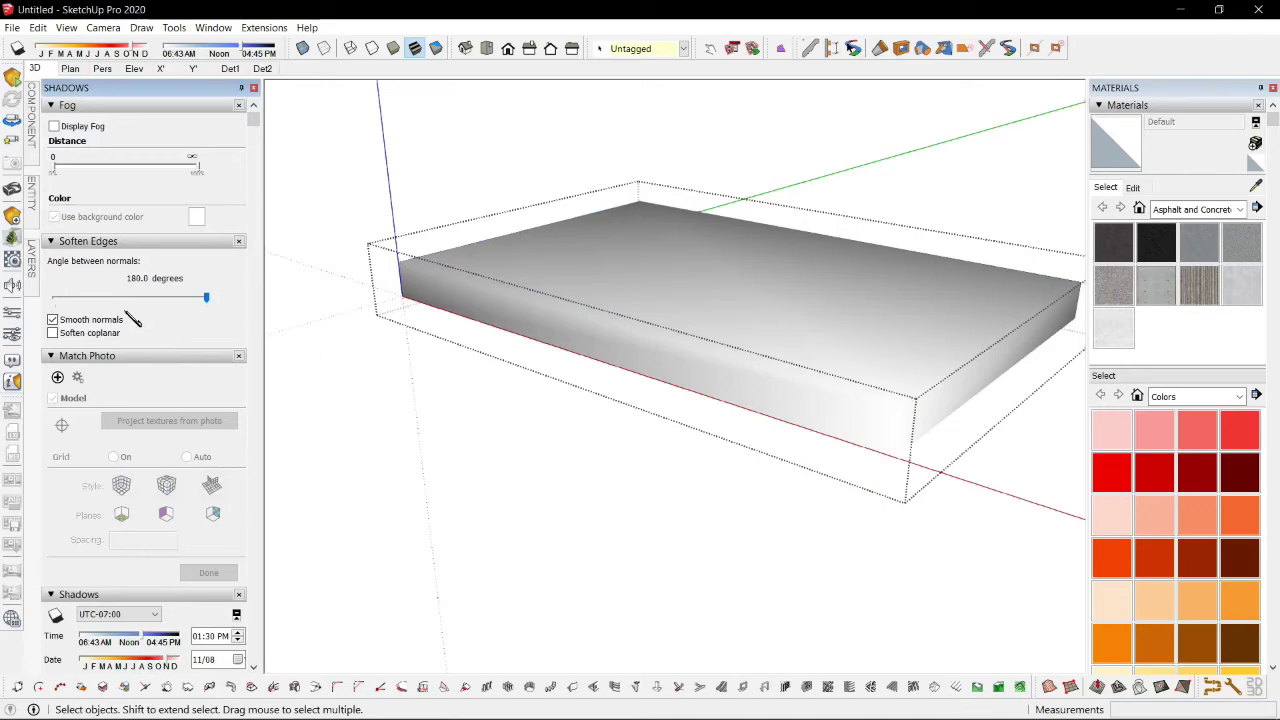
Step: Scale the mattress to 0.99 along the red axis and hide it to expose the slats and headboard
scroll(608, 129, down, 5)
middle_drag(671, 337, 806, 380)
scroll(574, 274, up, 5)
scroll(574, 274, down, 4)
middle_drag(574, 274, 616, 466)
scroll(463, 343, up, 3)
middle_drag(463, 343, 533, 372)
click(534, 372)
scroll(571, 351, down, 2)
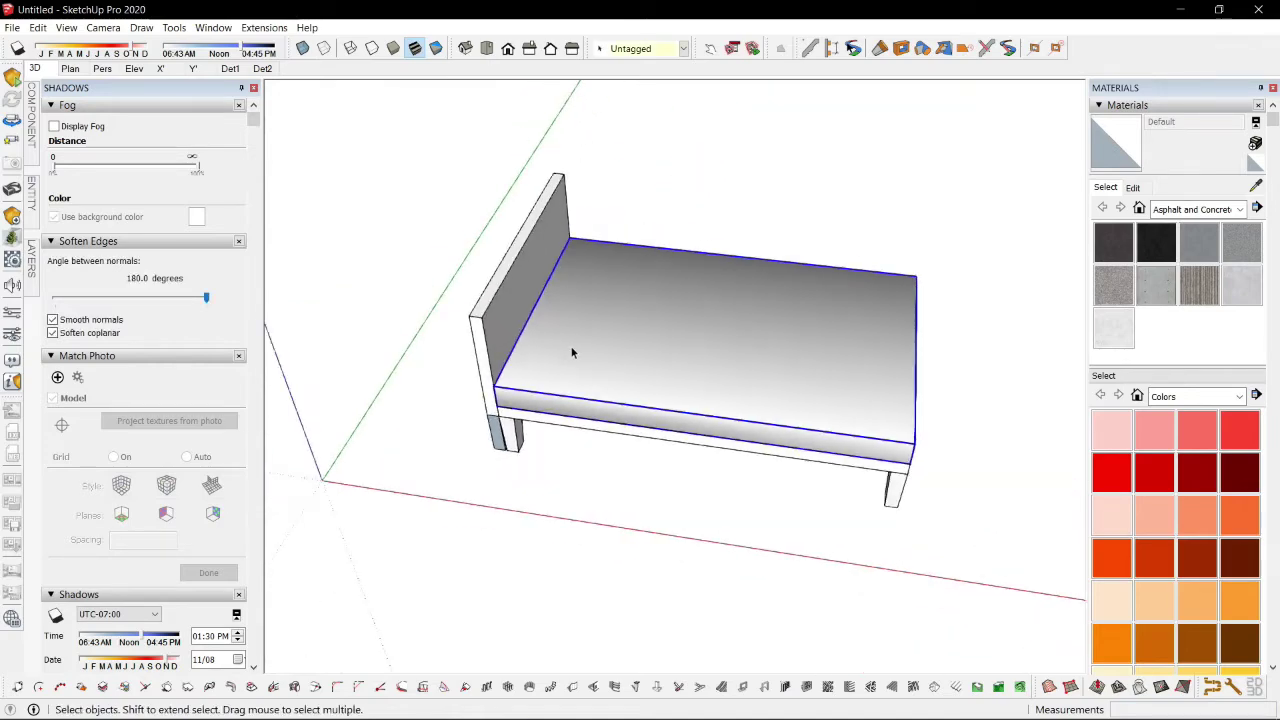
scroll(571, 351, up, 3)
key(s)
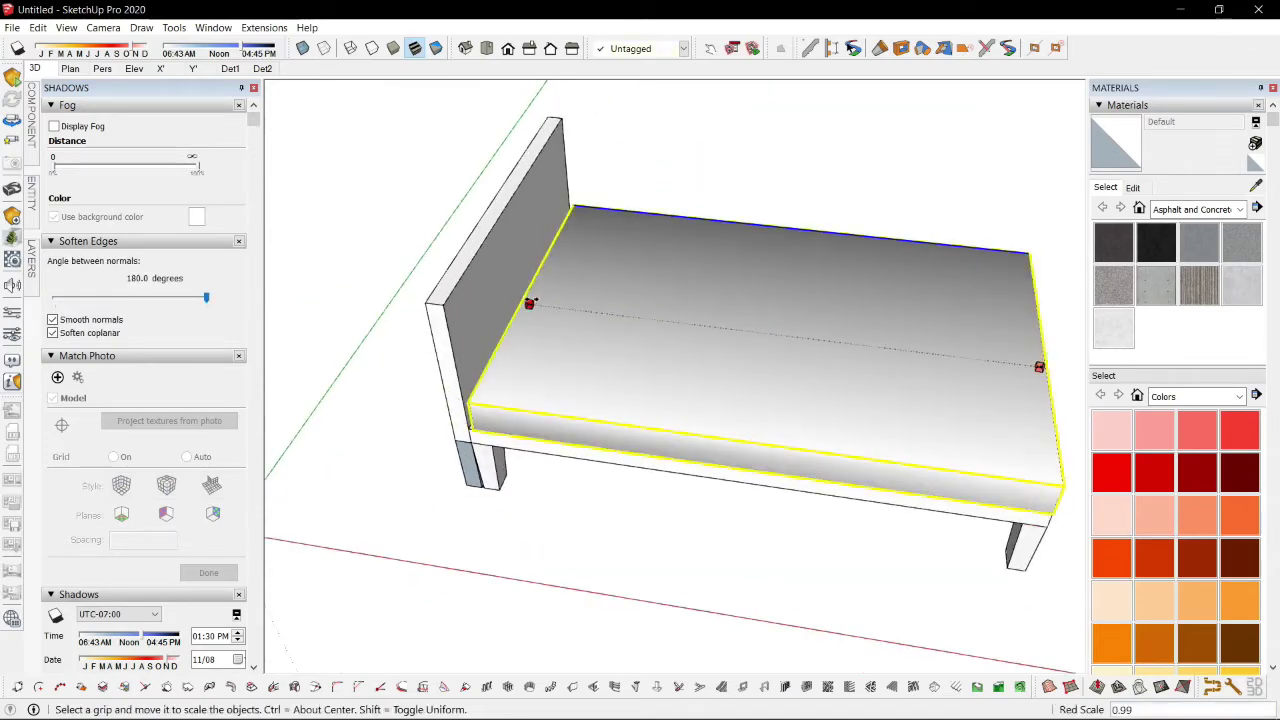
key(Delete)
key(space)
scroll(528, 371, down, 3)
scroll(447, 278, up, 5)
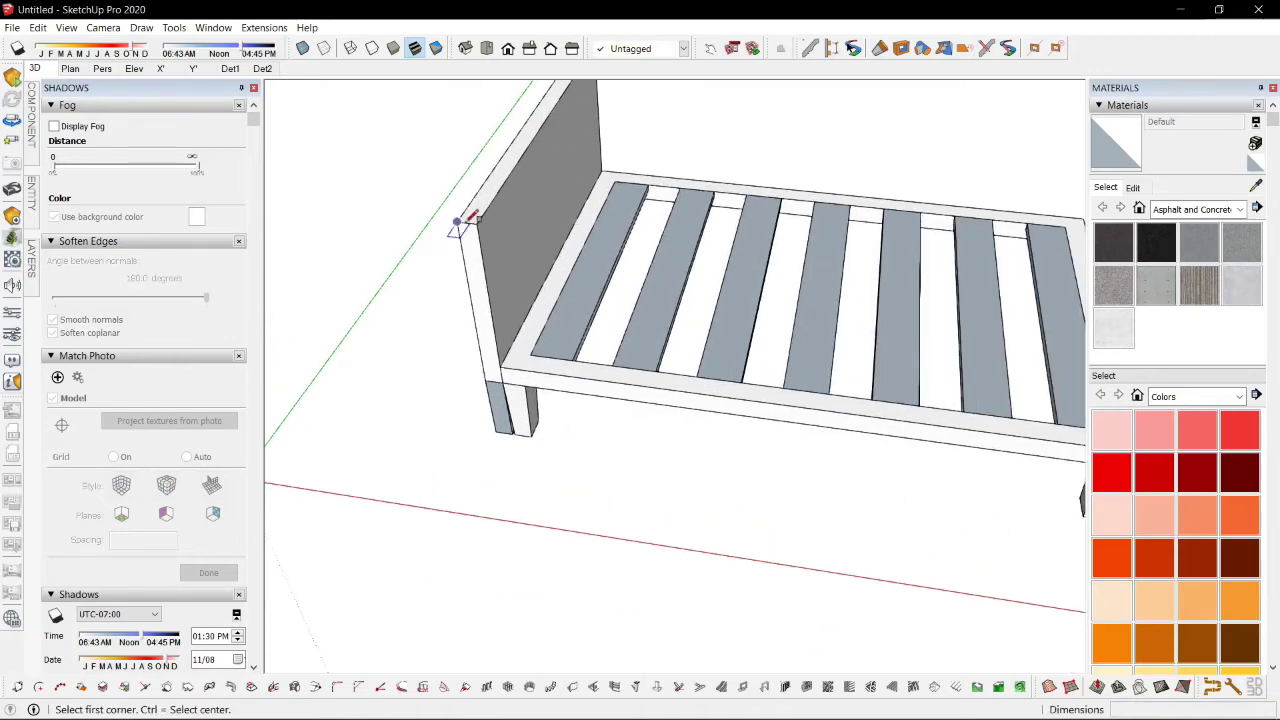
Step: Draw a rectangle across the headboard starting at its upper corner and extrude it into a thin panel
click(456, 223)
scroll(458, 226, down, 3)
scroll(512, 400, up, 3)
middle_drag(800, 402, 231, 348)
scroll(231, 348, down, 2)
scroll(686, 220, up, 3)
key(space)
key(p)
click(849, 269)
middle_drag(849, 269, 1160, 320)
key(space)
middle_drag(565, 330, 903, 348)
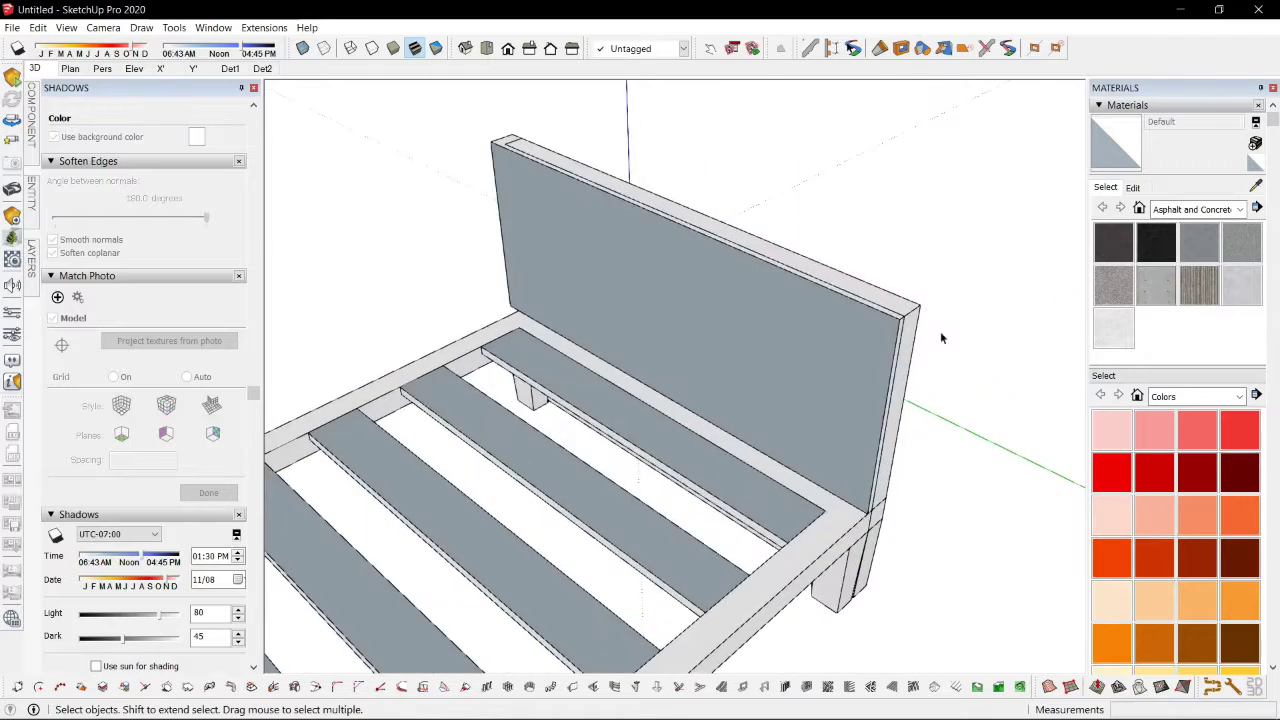
Step: Select the headboard and resize it with the Scale tool
key(space)
scroll(771, 424, down, 2)
middle_drag(771, 424, 710, 372)
click(710, 372)
key(s)
click(718, 375)
click(616, 522)
key(space)
Step: Adjust the lower section of the headboard with Push/Pull
scroll(616, 522, up, 3)
middle_drag(616, 522, 768, 440)
click(583, 464)
key(p)
scroll(768, 453, up, 1)
click(757, 456)
key(space)
Step: Scale the headboard's bottom face slightly inward along the green axis about its center to taper the lower section
middle_drag(751, 297, 642, 526)
click(702, 495)
middle_drag(702, 495, 451, 562)
key(s)
ctrl+click(450, 546)
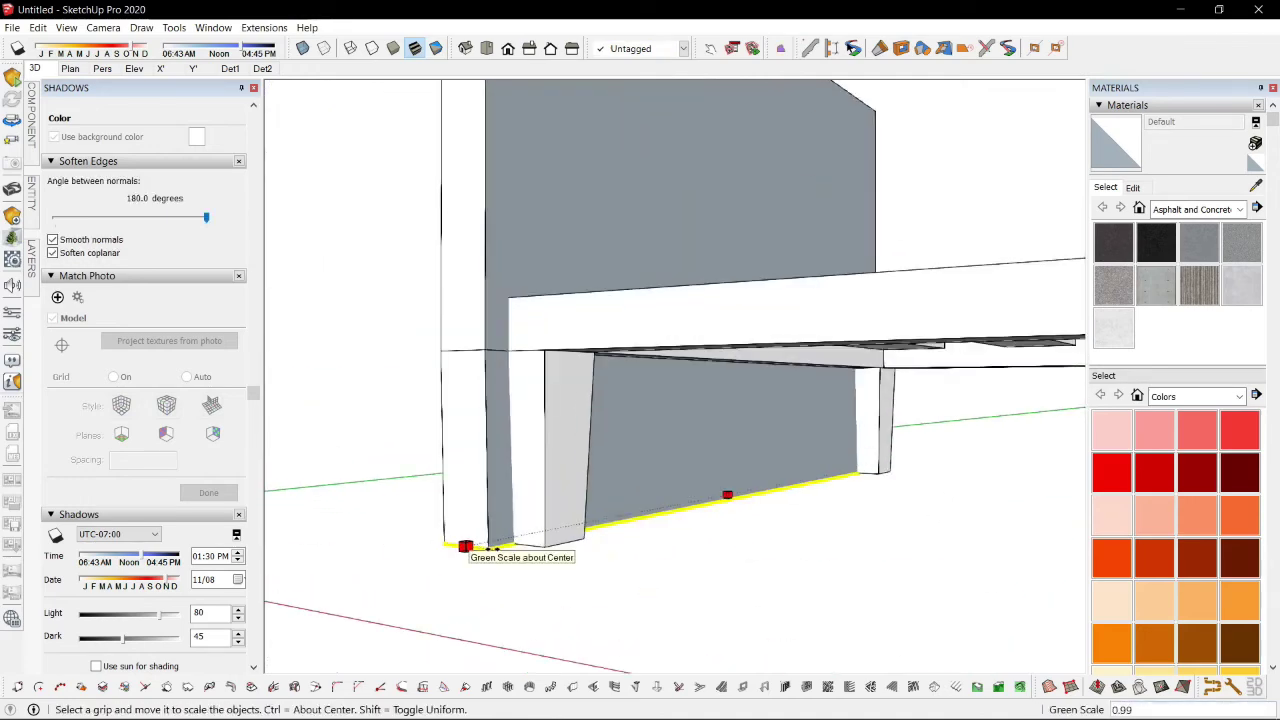
ctrl+click(462, 544)
key(space)
Step: Isolate the bed frame, soften all its edges at 180 degrees and bring the mattress back into view
scroll(500, 440, down, 3)
middle_drag(520, 200, 840, 290)
drag(854, 275, 811, 328)
scroll(811, 328, down, 2)
middle_drag(800, 335, 506, 380)
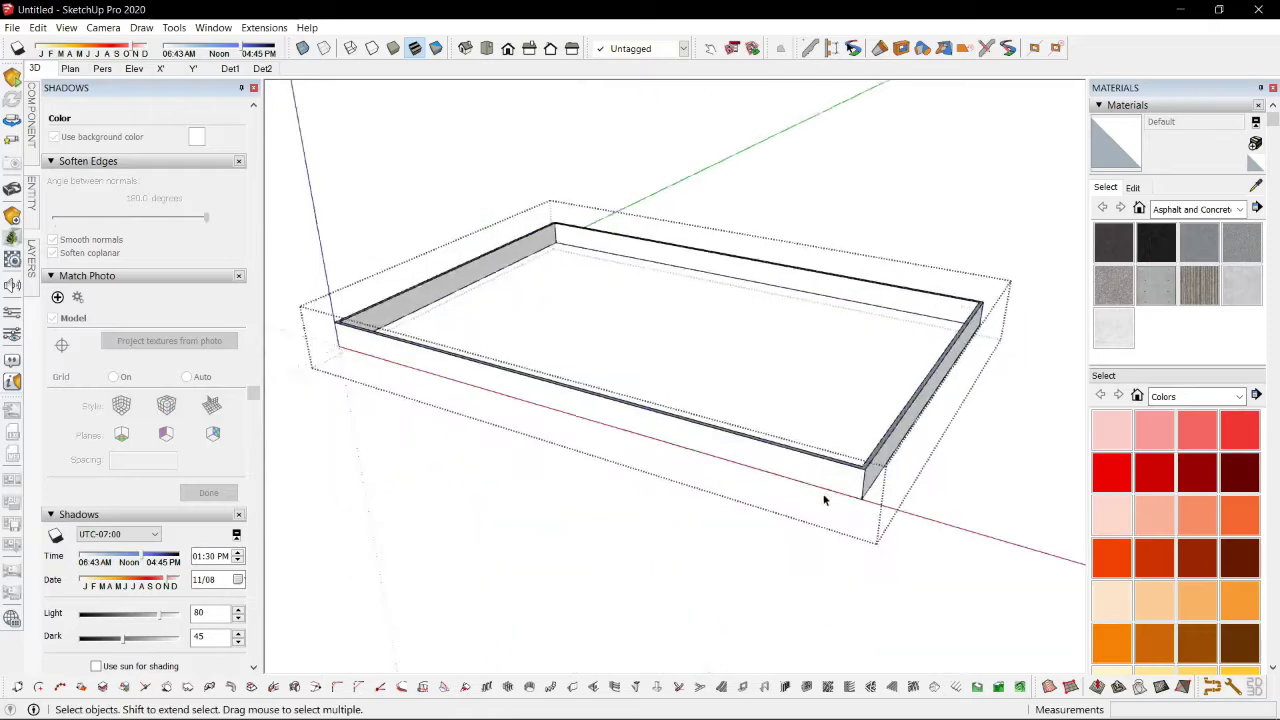
triple_click(826, 494)
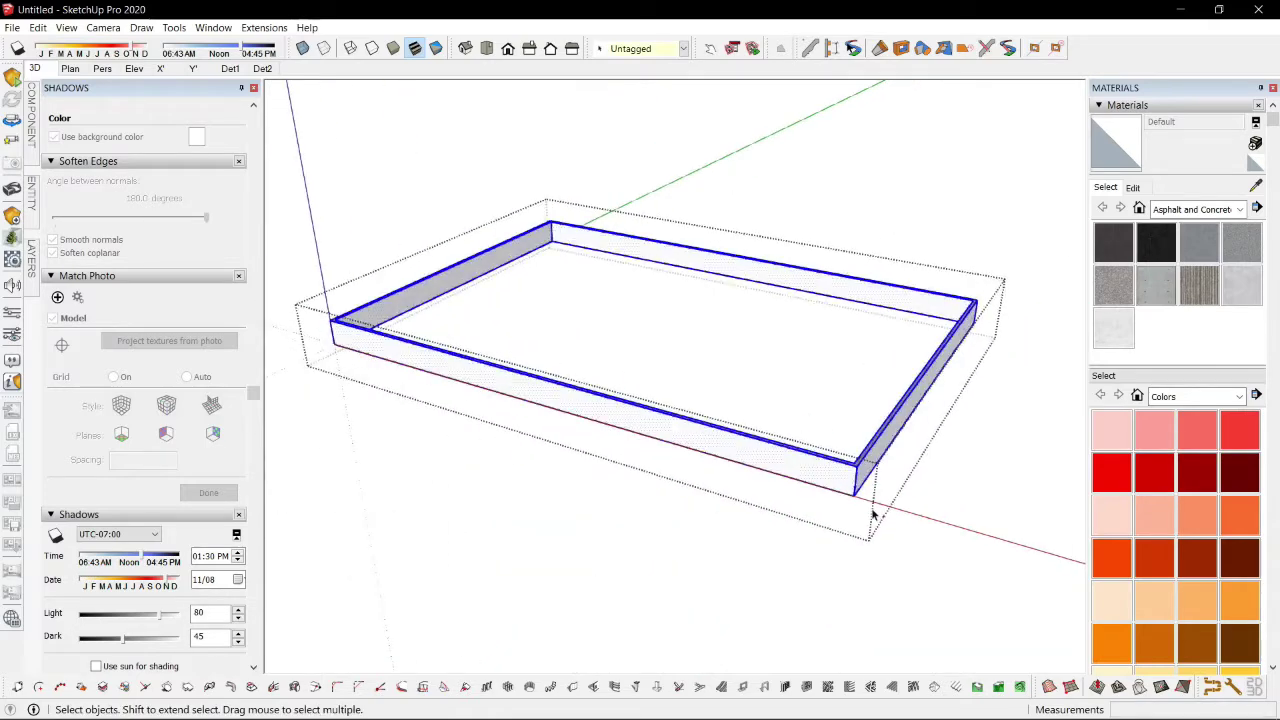
scroll(860, 500, up, 2)
right_click(806, 496)
click(901, 344)
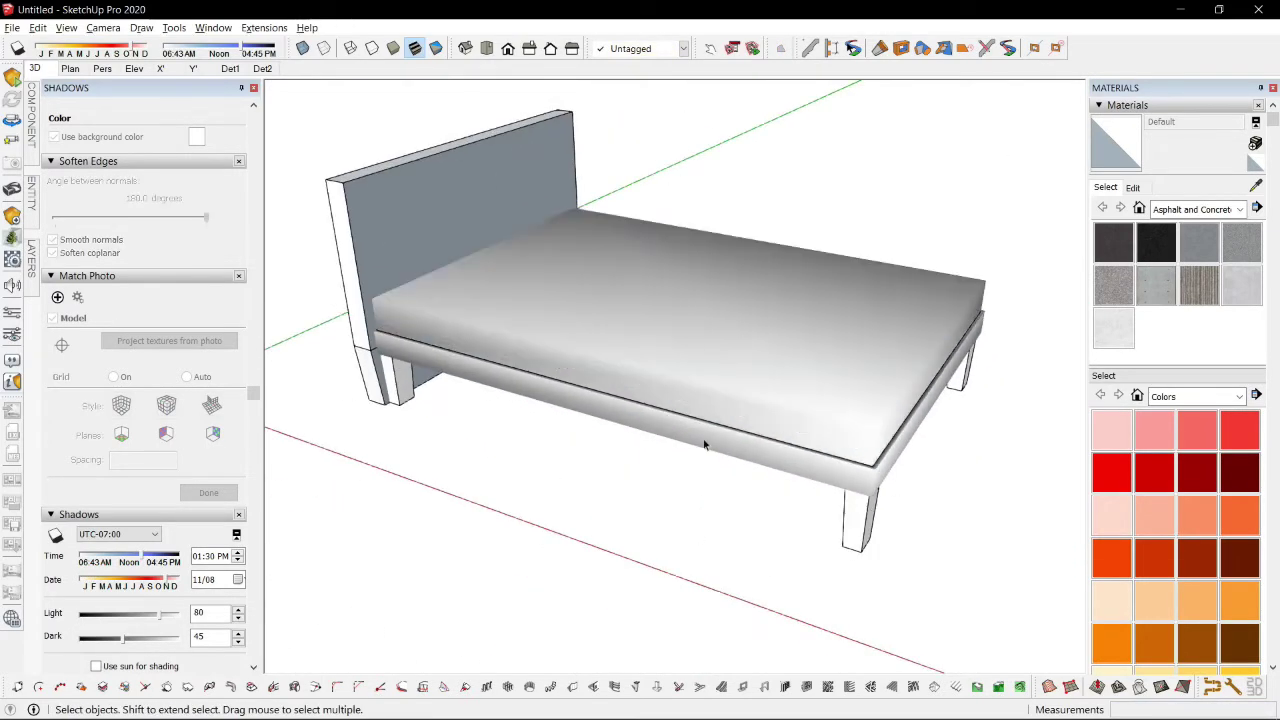
Step: Scale the mattress slightly at the headboard end
middle_drag(703, 443, 500, 376)
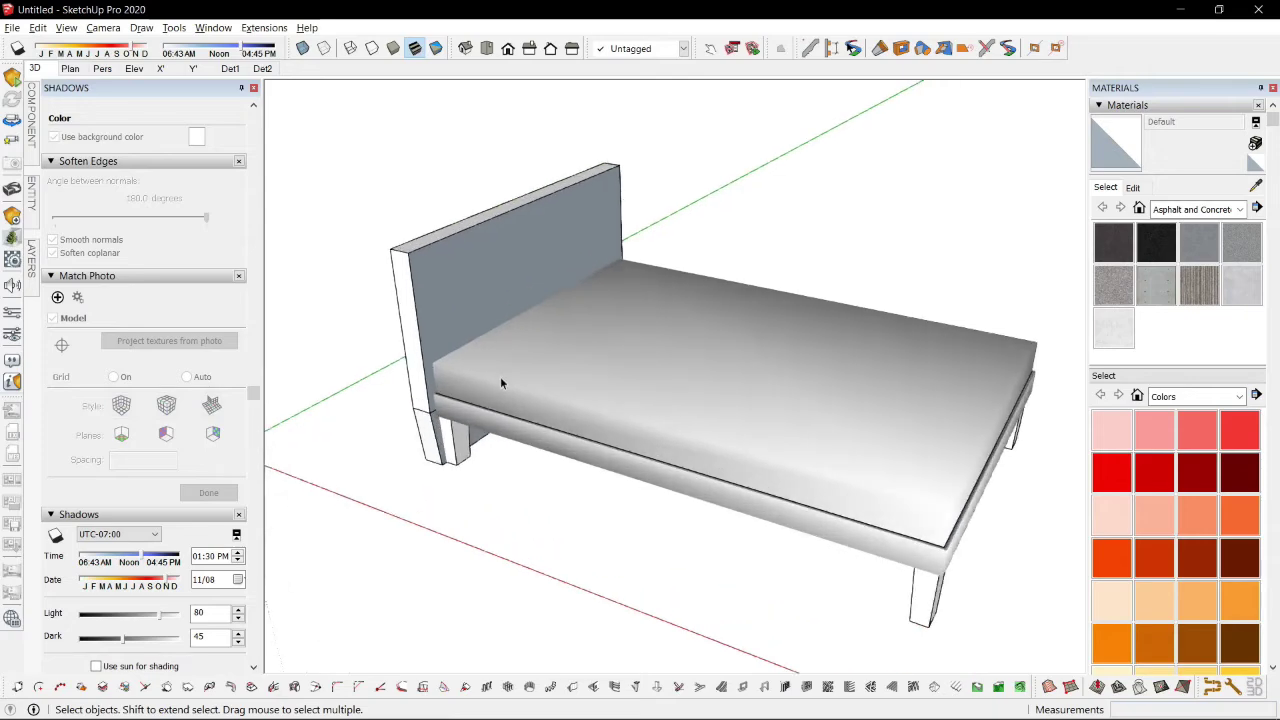
click(517, 360)
key(s)
drag(538, 318, 533, 317)
key(space)
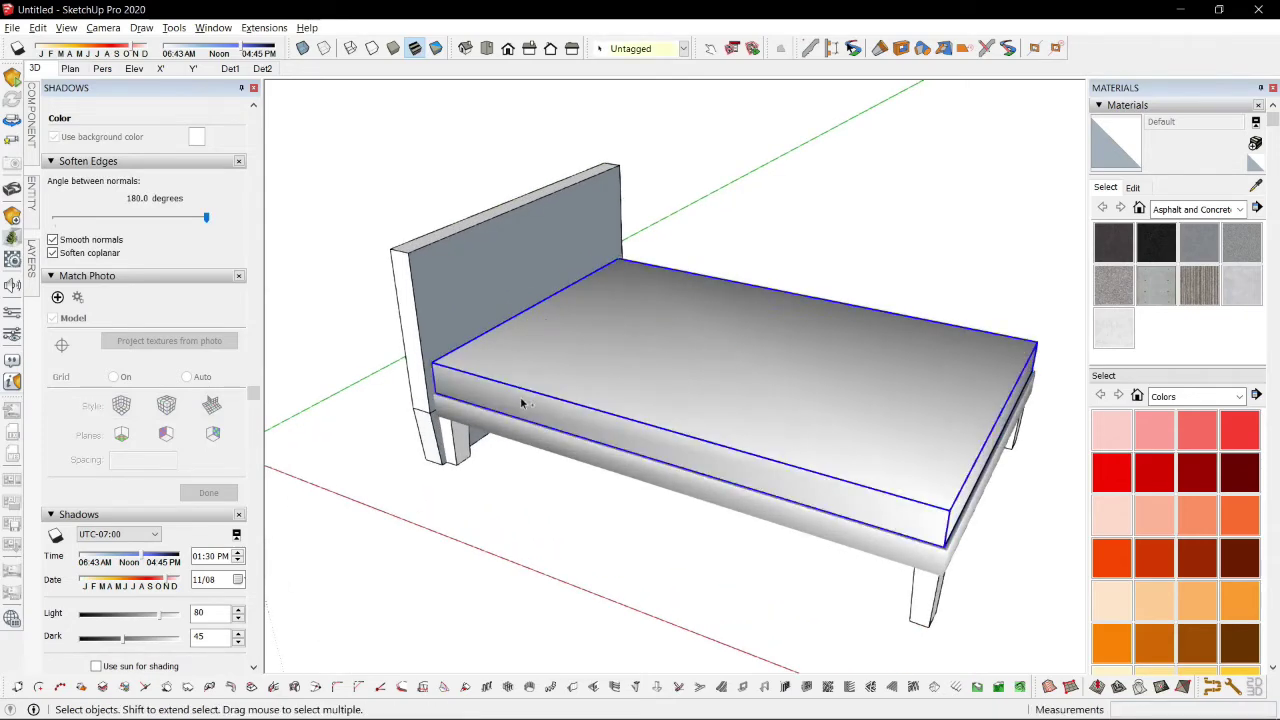
Step: Soften all edges of the headboard at an angle of 180 degrees
scroll(545, 412, down, 3)
click(834, 471)
middle_drag(834, 471, 498, 300)
scroll(498, 297, up, 2)
scroll(498, 297, down, 2)
scroll(1205, 567, down, 3)
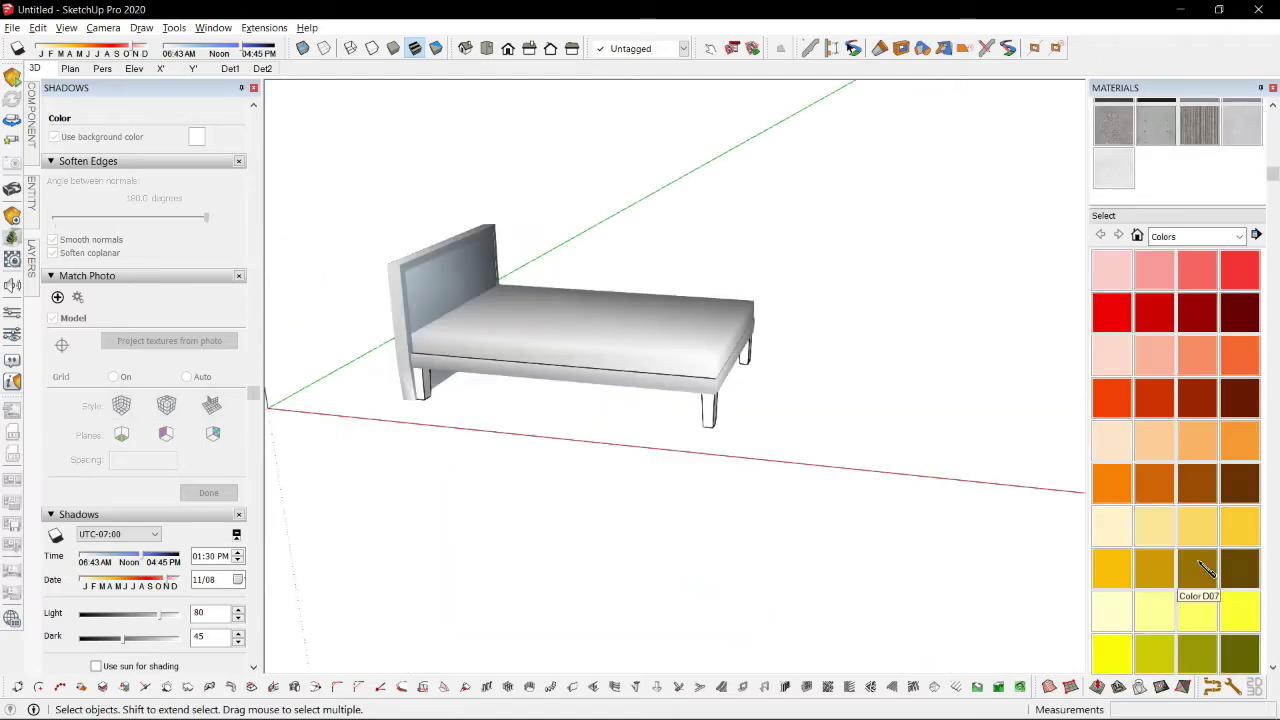
Step: Paint the bed legs and slats with a dark reddish-brown color from the Colors collection
click(1250, 412)
mouse_move(980, 425)
middle_down()
mouse_move(997, 320)
mouse_move(985, 285)
middle_up()
scroll(726, 350, up, 2)
click(725, 352)
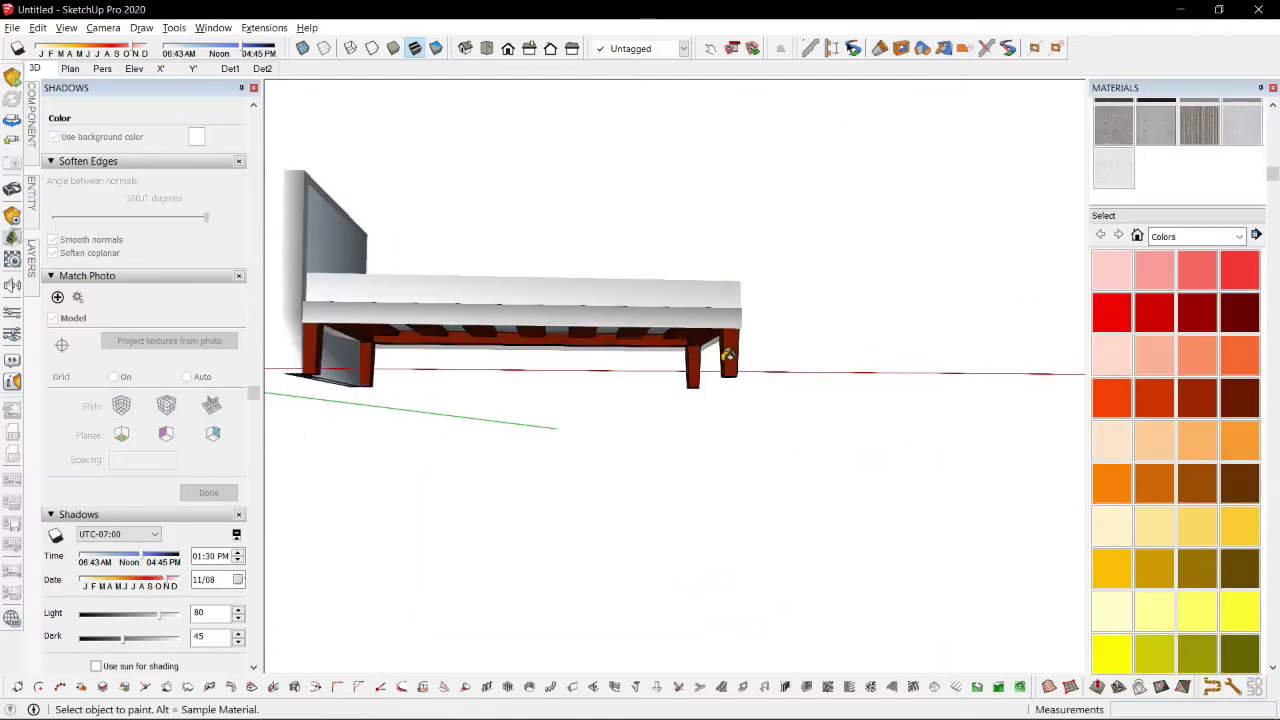
mouse_move(727, 352)
middle_down()
mouse_move(710, 390)
mouse_move(531, 272)
mouse_move(674, 490)
middle_up()
key(space)
scroll(677, 494, up, 1)
scroll(742, 560, down, 1)
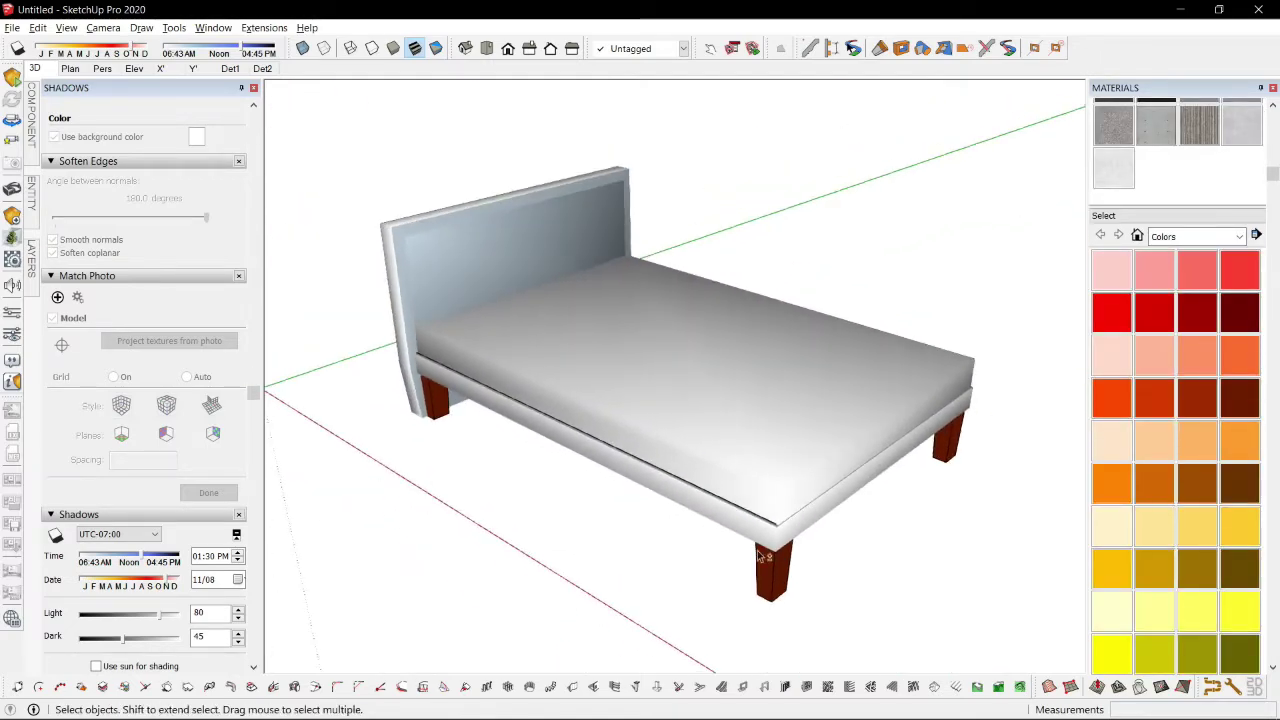
Step: Paint the bed frame and the headboard dark gray
scroll(1197, 540, down, 3)
scroll(1200, 545, down, 10)
click(1198, 536)
click(788, 522)
click(400, 236)
Step: Draw a rectangle about 0.38 m by 0.62 m on the mattress near the headboard and extrude it into a soft, rounded pillow
mouse_move(386, 229)
middle_down()
mouse_move(784, 304)
mouse_move(751, 334)
mouse_move(848, 435)
mouse_move(544, 428)
mouse_move(603, 354)
middle_up()
scroll(472, 352, up, 5)
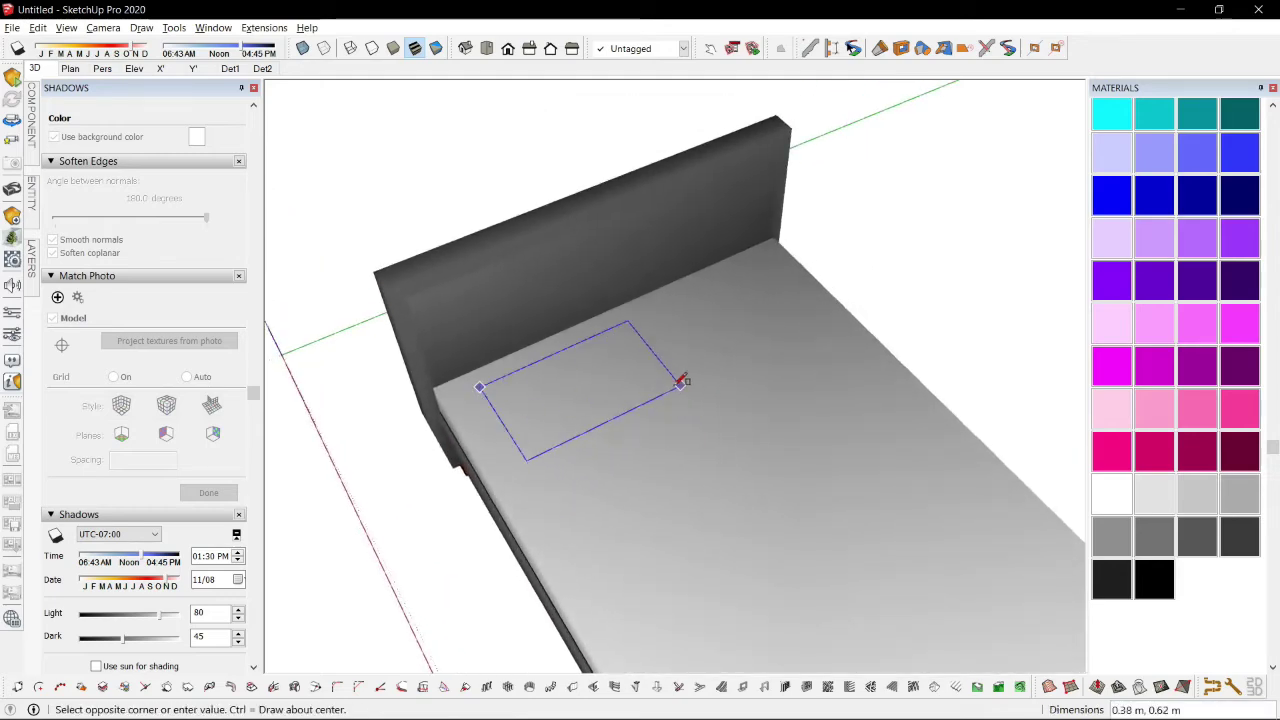
click(654, 388)
middle_drag(650, 386, 474, 480)
scroll(525, 363, up, 3)
key(space)
key(p)
click(525, 363)
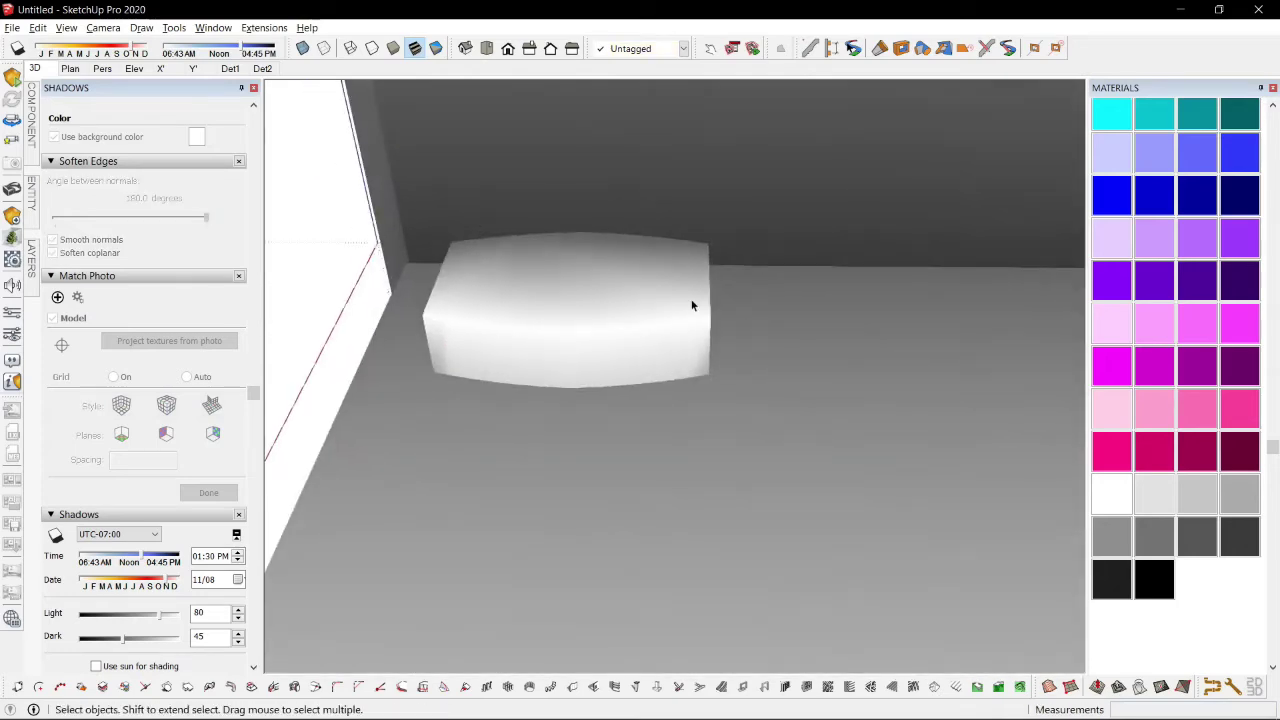
Step: Reduce the height of the pillow with the Scale tool
click(692, 305)
key(s)
drag(574, 278, 573, 284)
key(space)
Step: Copy the pillow to the other side of the bed, beside the first one
scroll(659, 358, down, 3)
right_click(598, 345)
click(697, 474)
click(660, 474)
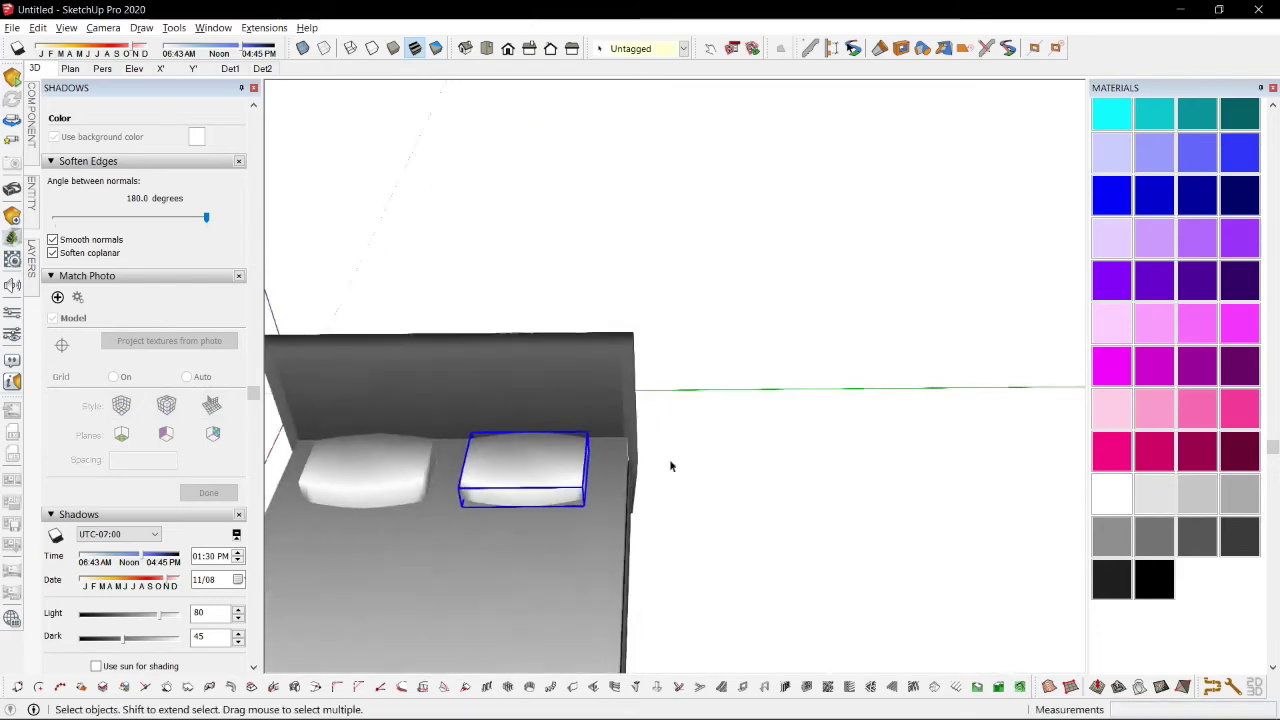
Step: Select both pillows together with the headboard
click(397, 481)
scroll(397, 481, down, 5)
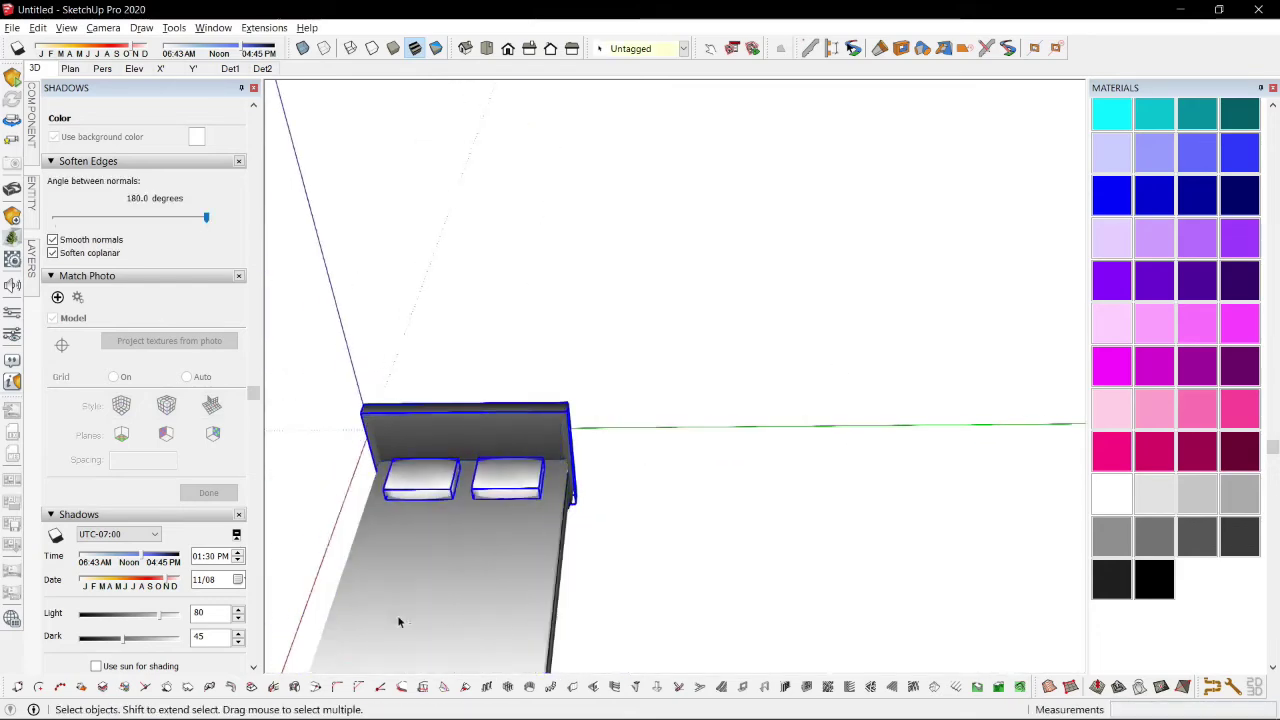